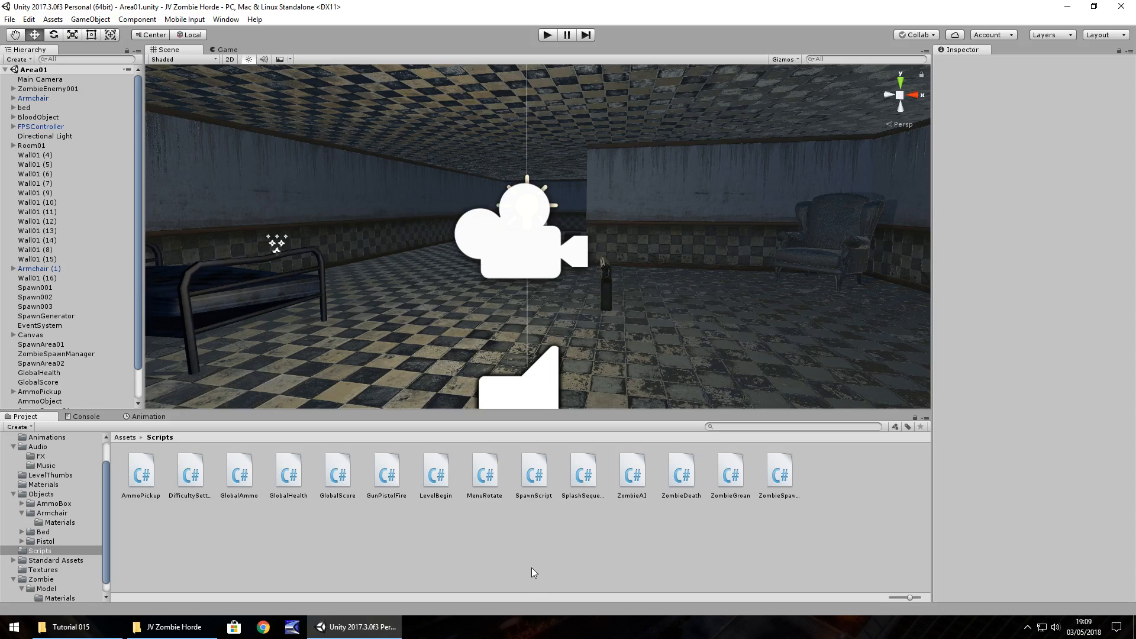
# Open the Asset Store and search it for "zombie" assets.
pyautogui.hotkey('ctrl', '9')
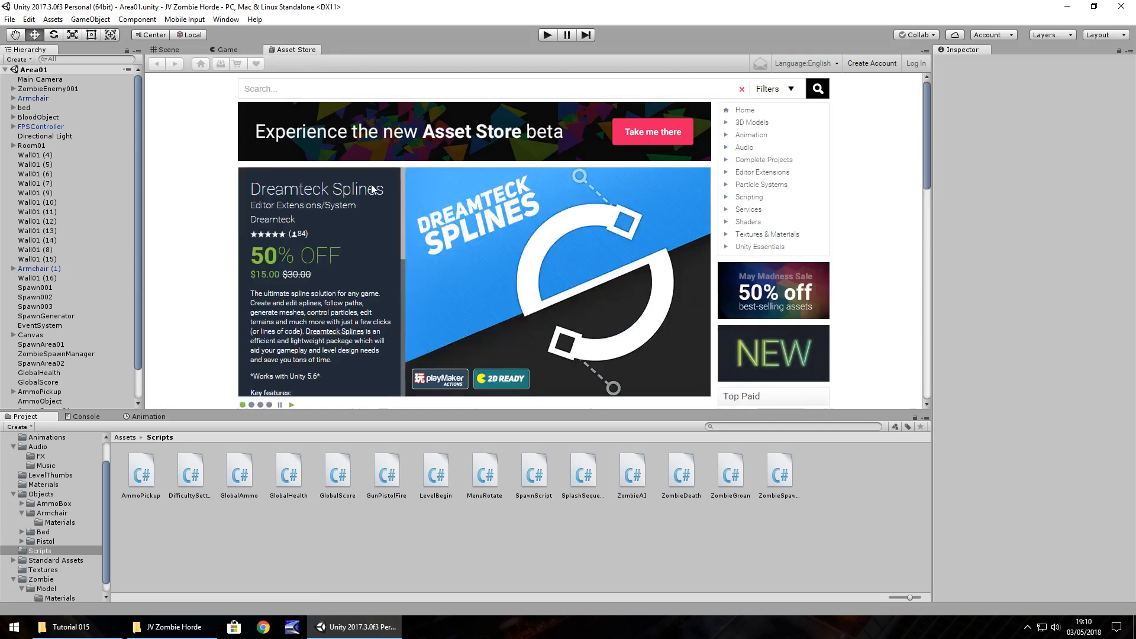
pyautogui.click(308, 93)
pyautogui.write('zombie')
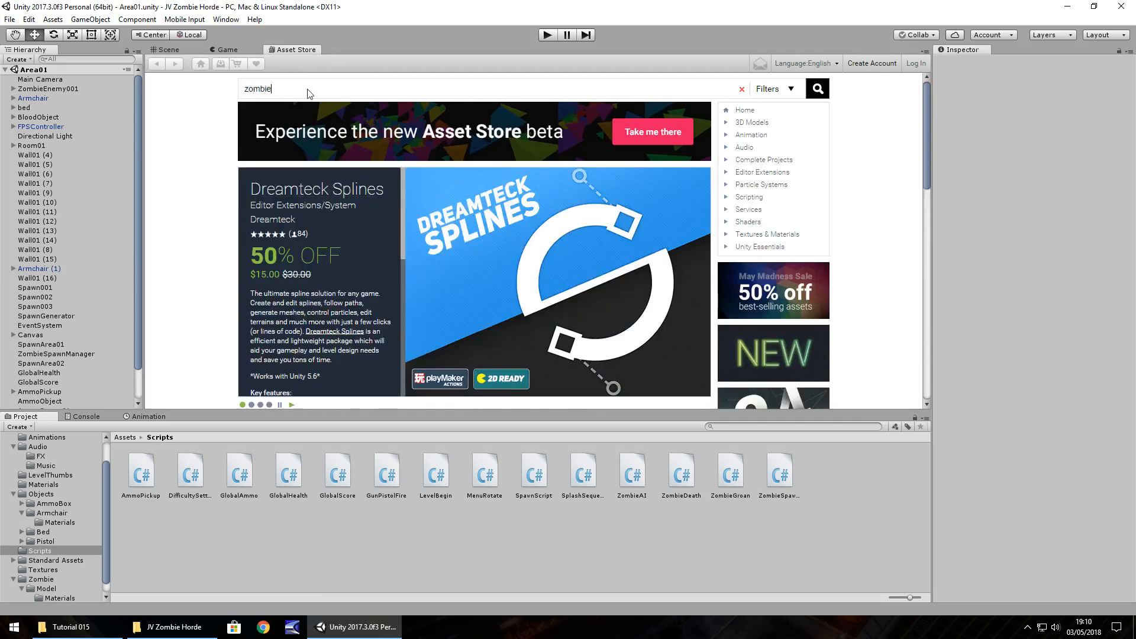
pyautogui.press('Return')
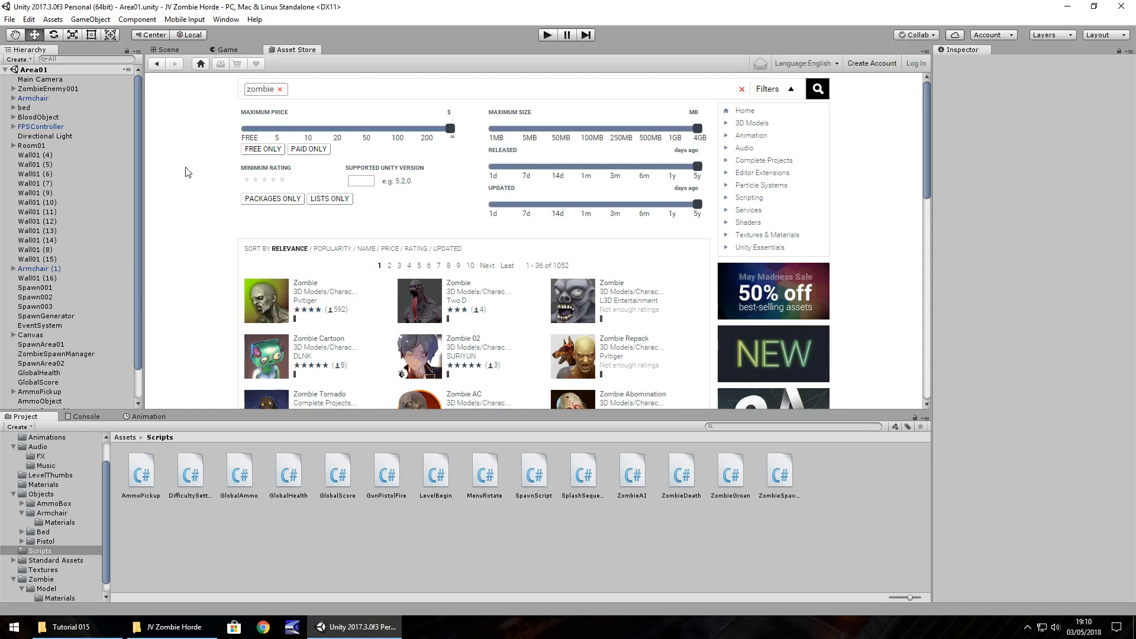
# Look through the project's Zombie Model folder, then return to the Scene view.
pyautogui.click(50, 579)
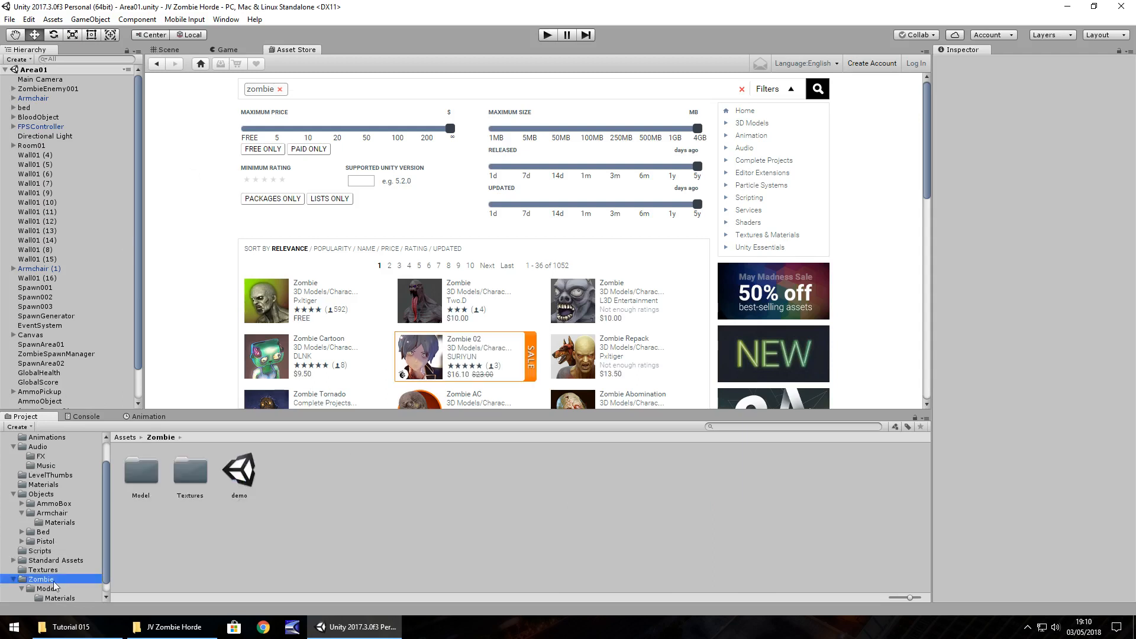
pyautogui.doubleClick(136, 477)
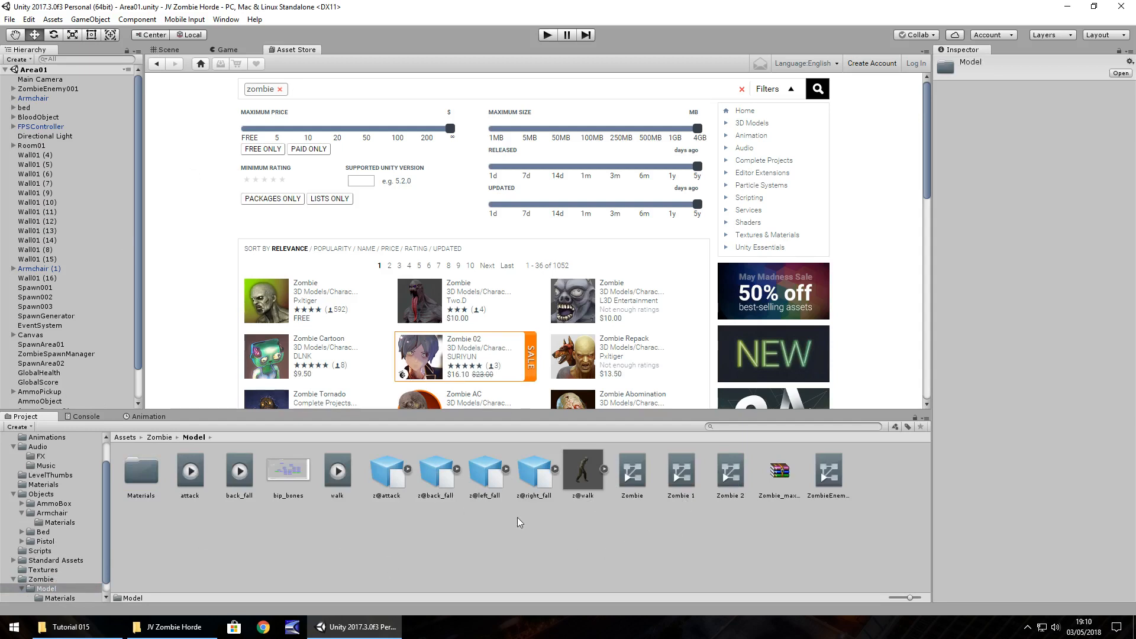
pyautogui.click(171, 50)
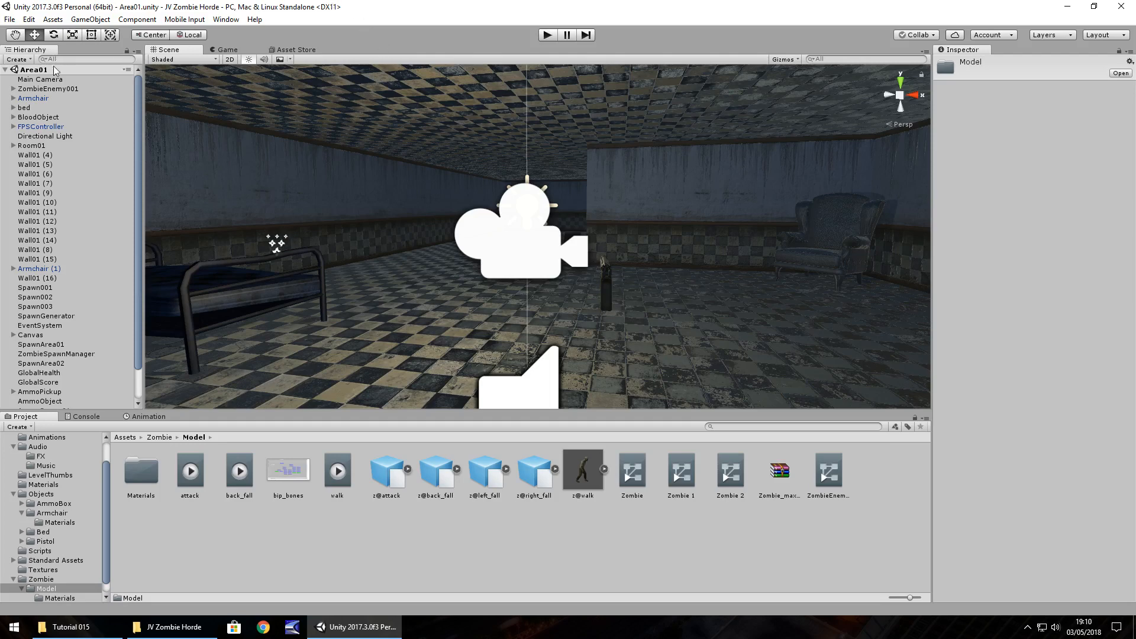
# In the Player settings, set the company name to "JV Game Studios" and the product name to "A Cool Horse Thing".
pyautogui.click(28, 20)
pyautogui.moveTo(76, 315)
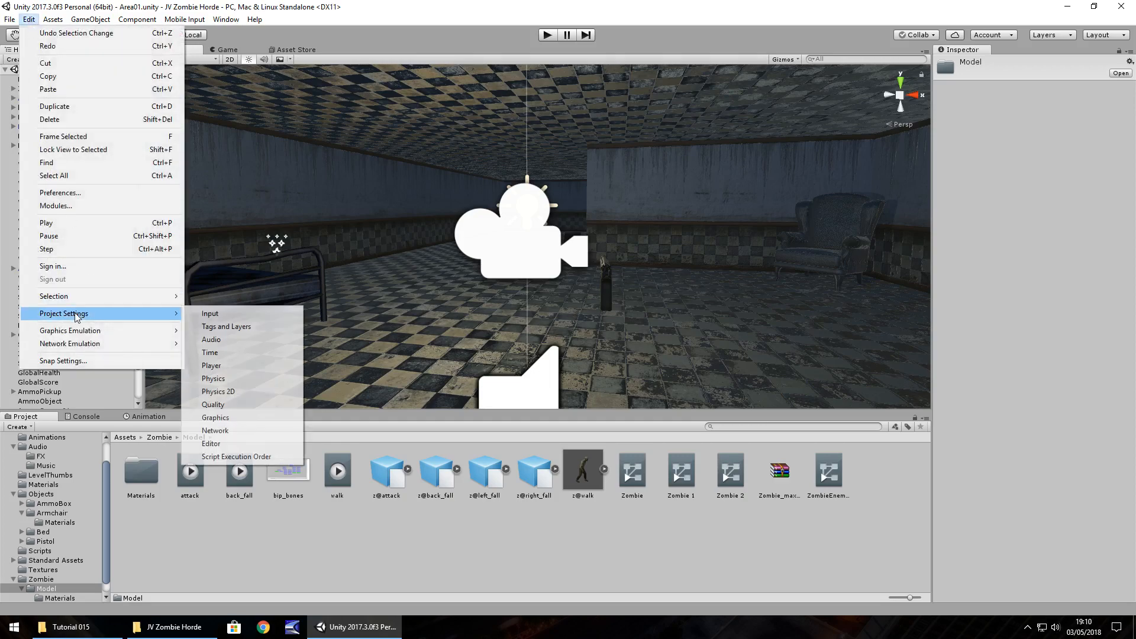
pyautogui.click(228, 366)
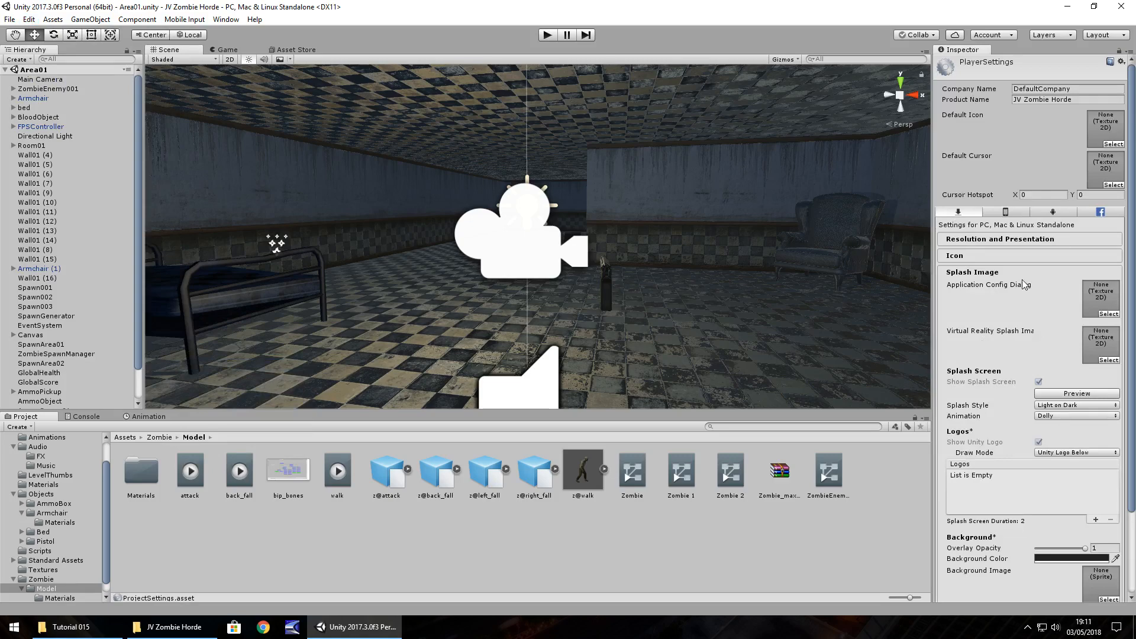
pyautogui.click(1055, 90)
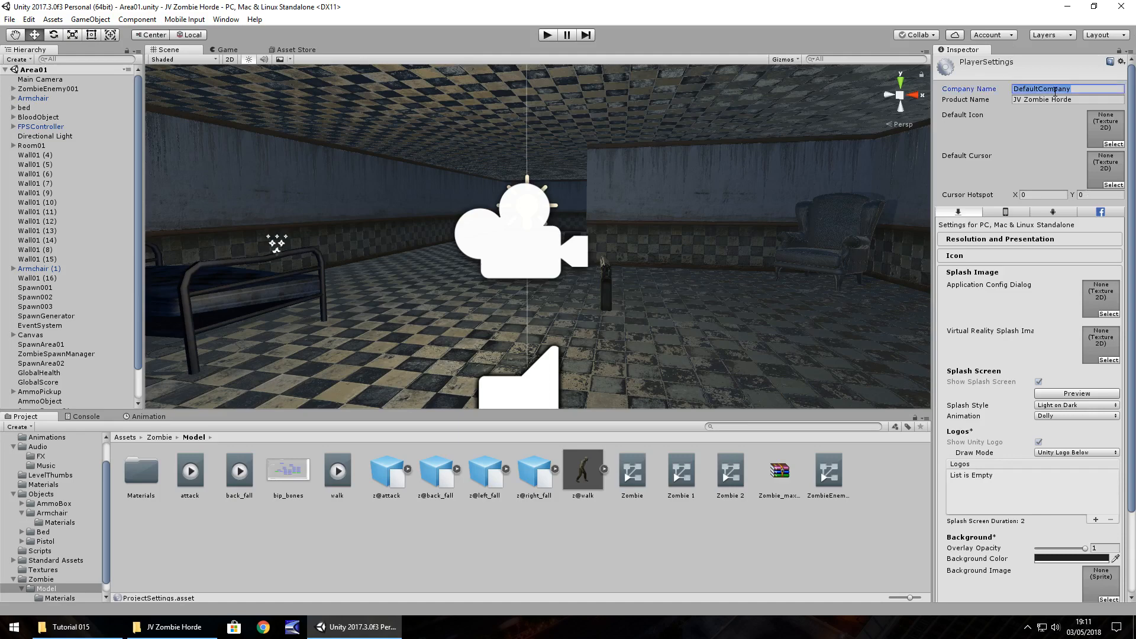
pyautogui.write('JV Game Studios')
pyautogui.click(1090, 99)
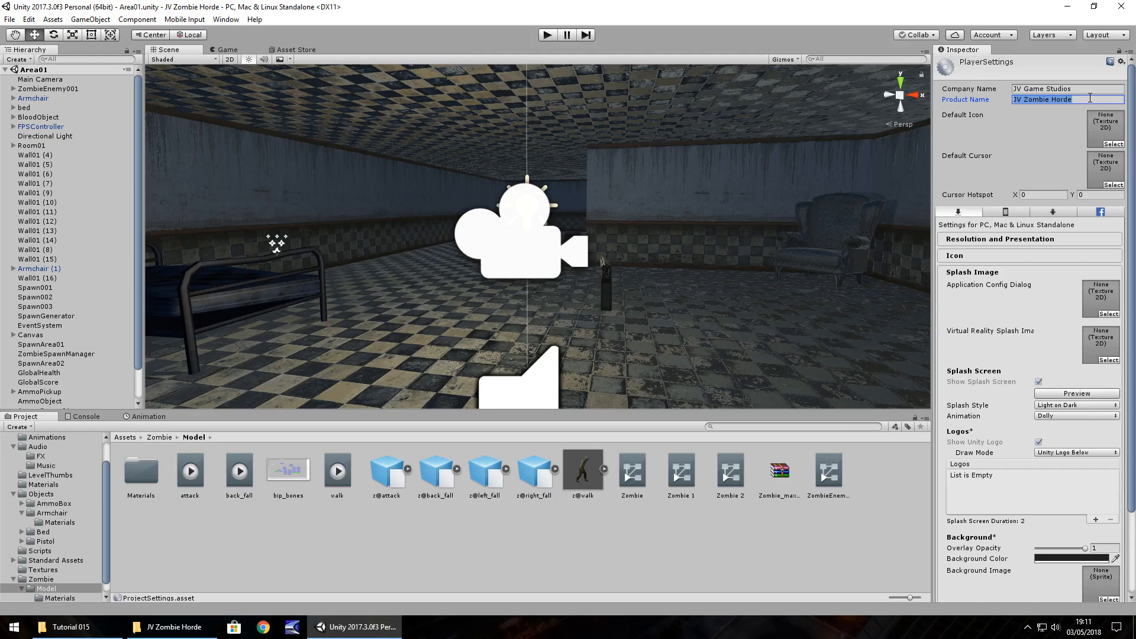
pyautogui.write('A Cool Horse Thing')
# Import the HordeIcon image from the Tutorial 015 folder into Textures and assign it as the default icon.
pyautogui.click(43, 569)
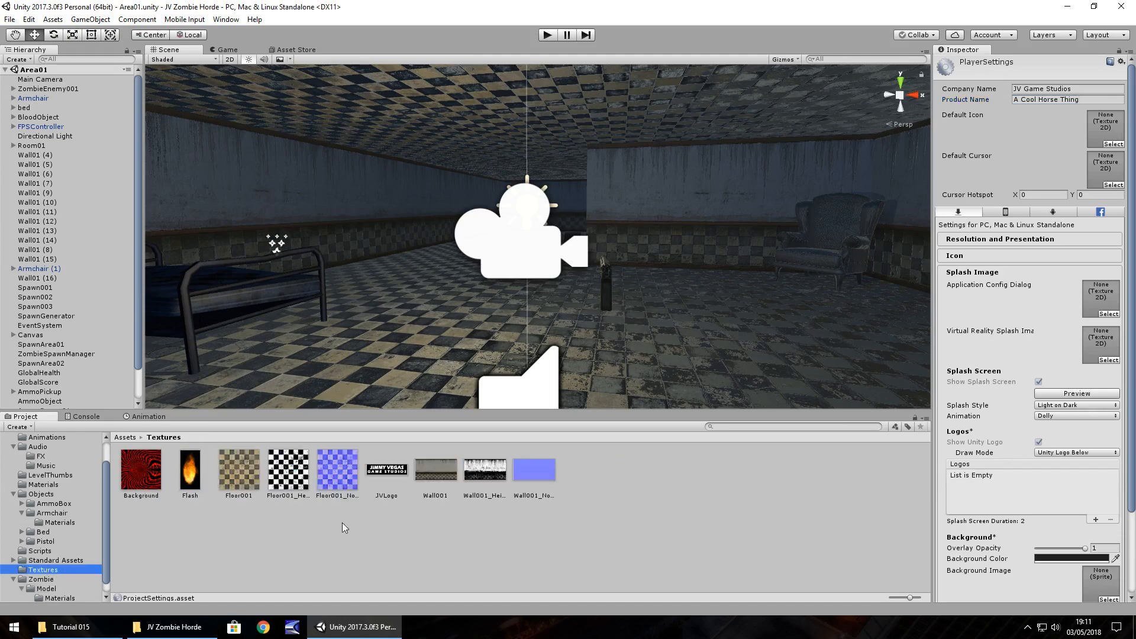
pyautogui.click(71, 626)
pyautogui.moveTo(201, 109); pyautogui.dragTo(613, 490)
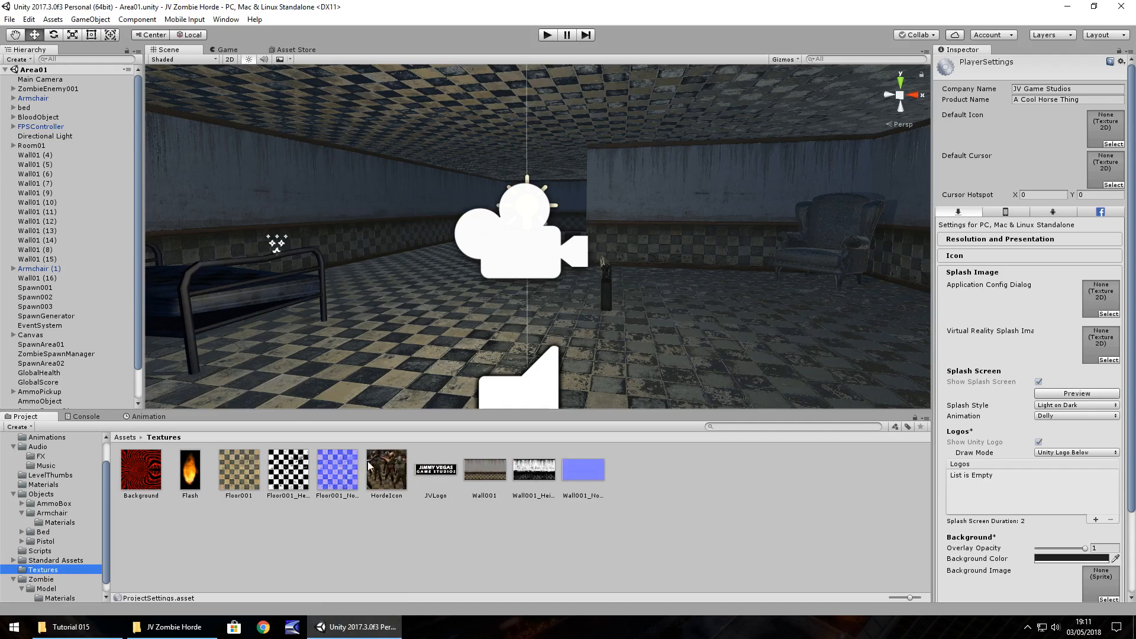
pyautogui.moveTo(383, 471); pyautogui.dragTo(1105, 131)
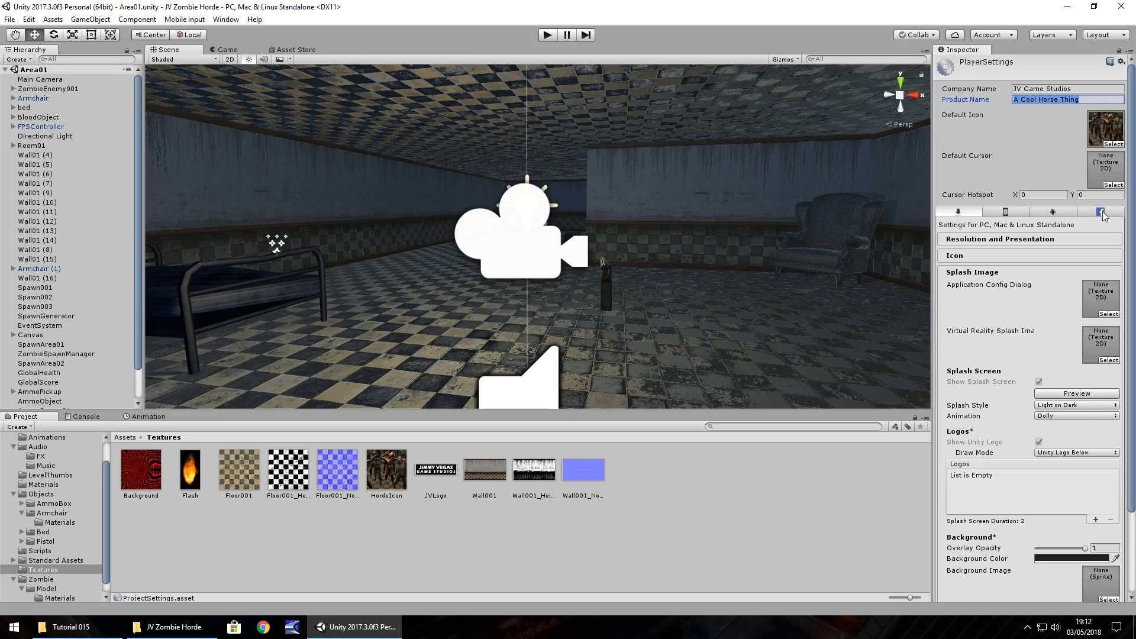
# View the Player settings for iOS and Android, ending on PC, Mac & Linux Standalone.
pyautogui.click(1000, 214)
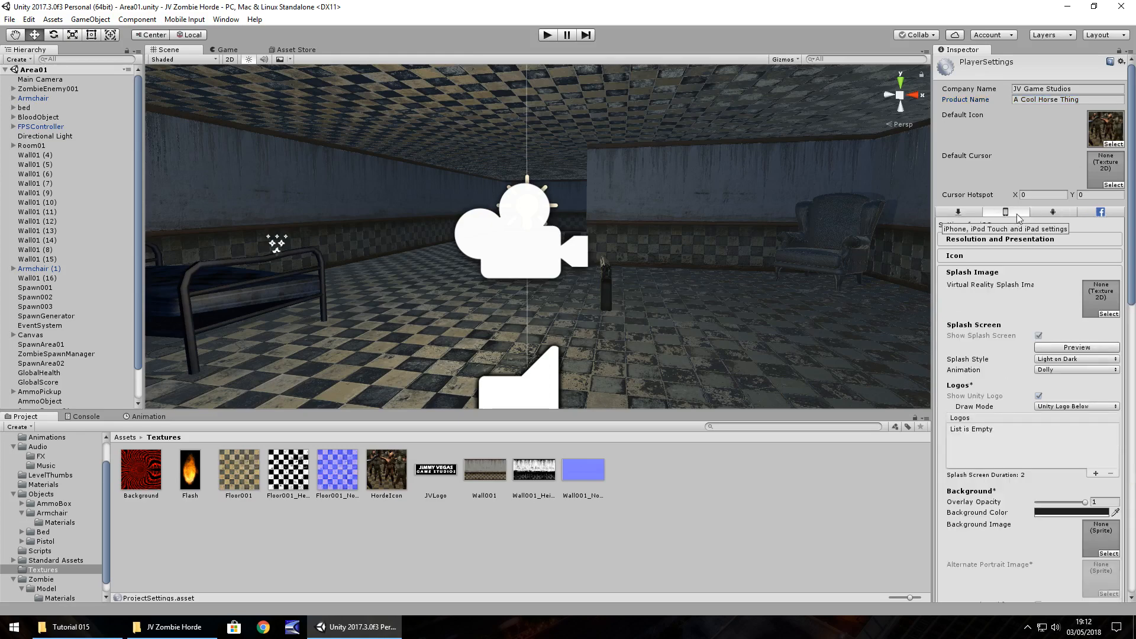
pyautogui.click(1053, 213)
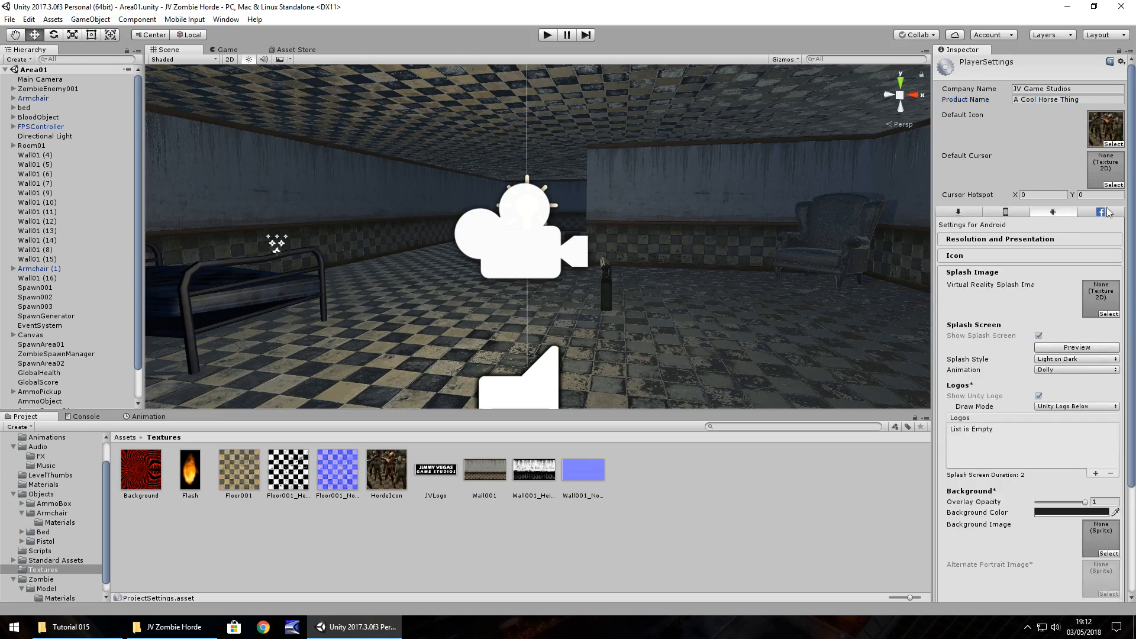
pyautogui.click(1009, 213)
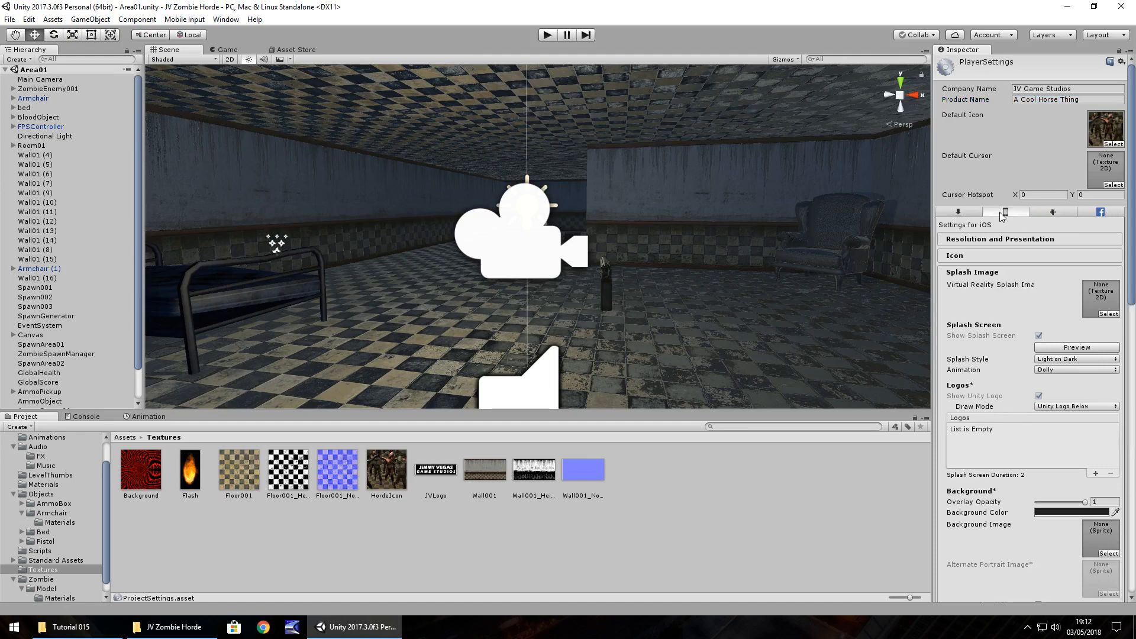
pyautogui.click(970, 213)
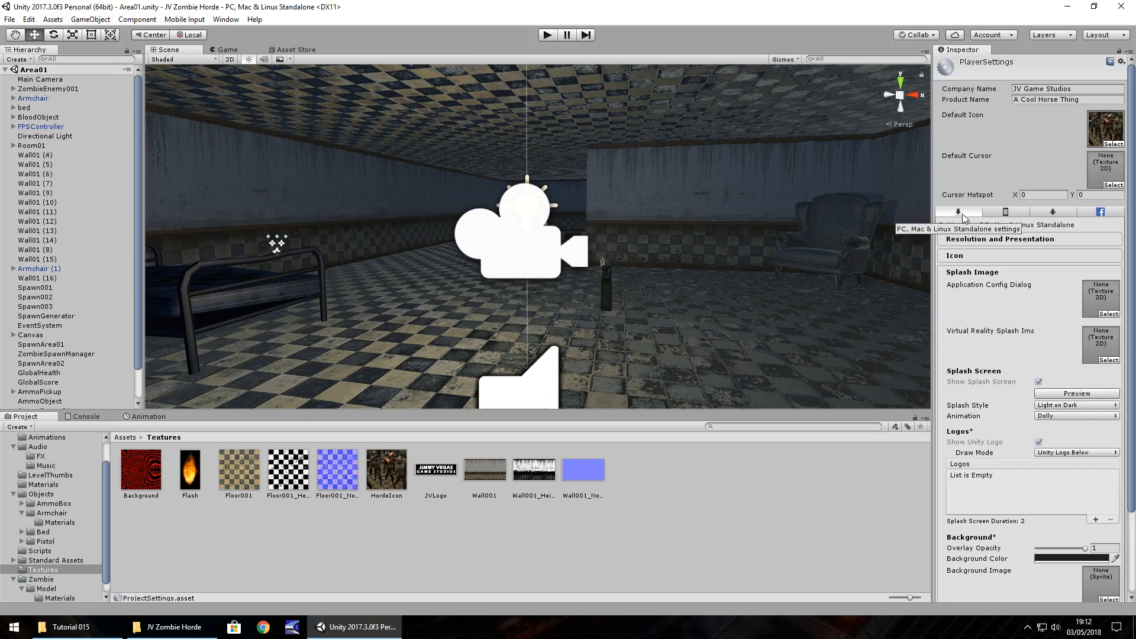
# Examine the standalone Resolution and Presentation options and the Icon sizes.
pyautogui.click(972, 274)
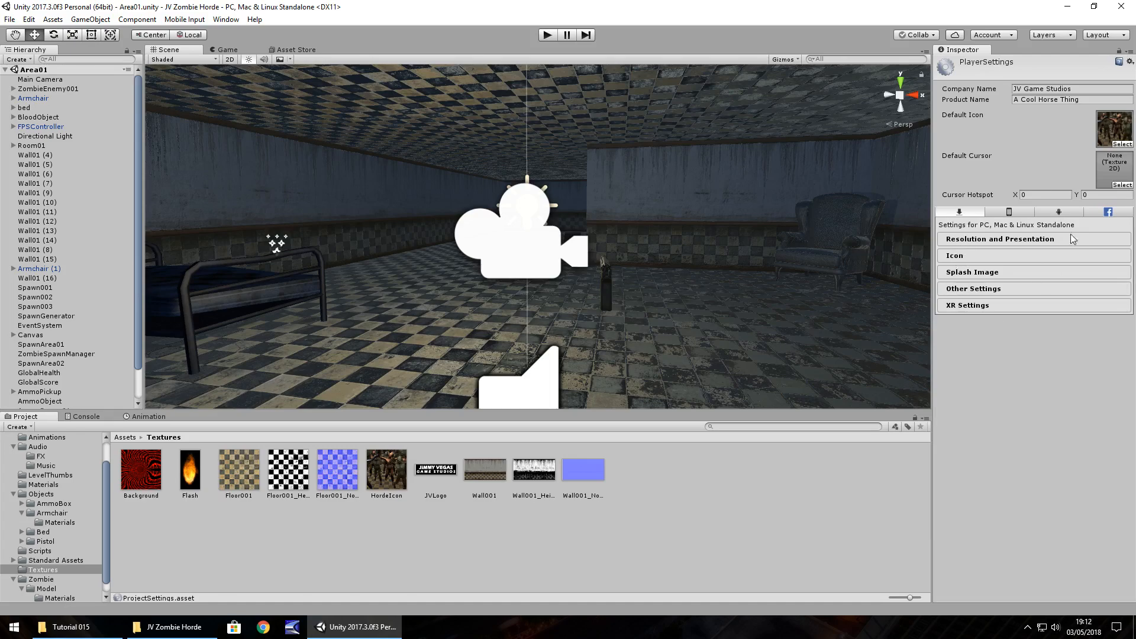
pyautogui.click(983, 240)
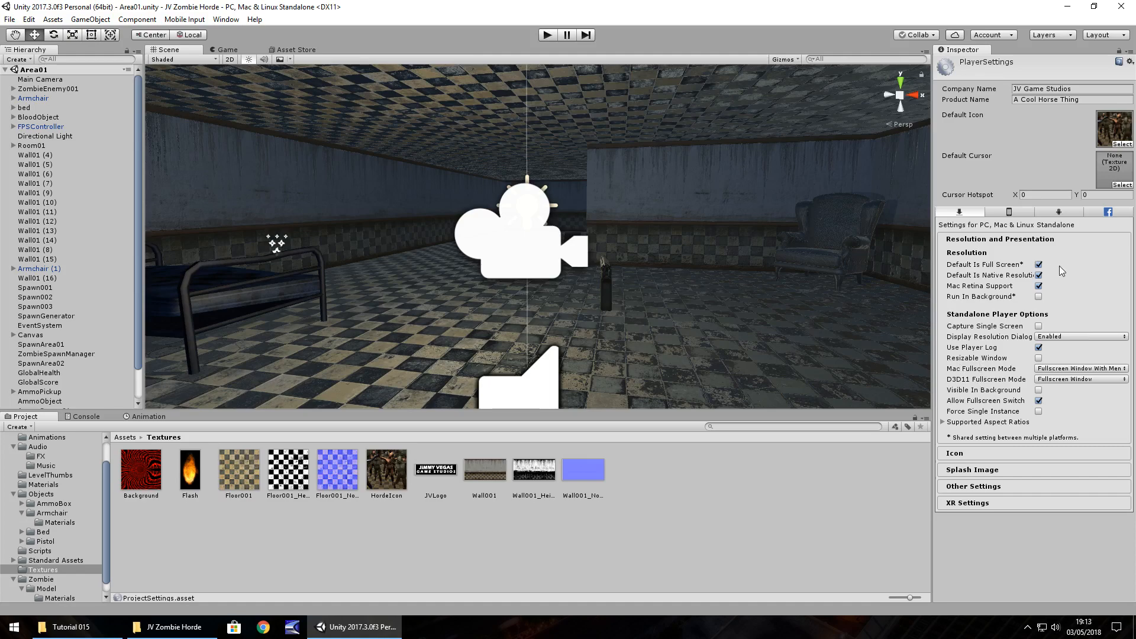
pyautogui.click(963, 453)
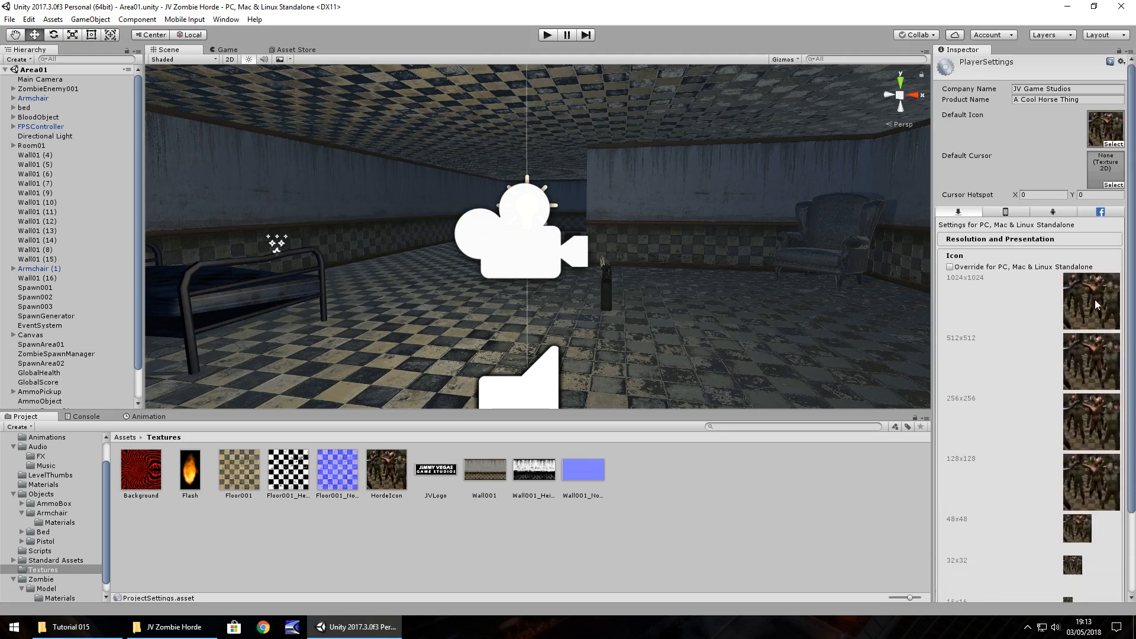
pyautogui.scroll(-3, 1074, 475)
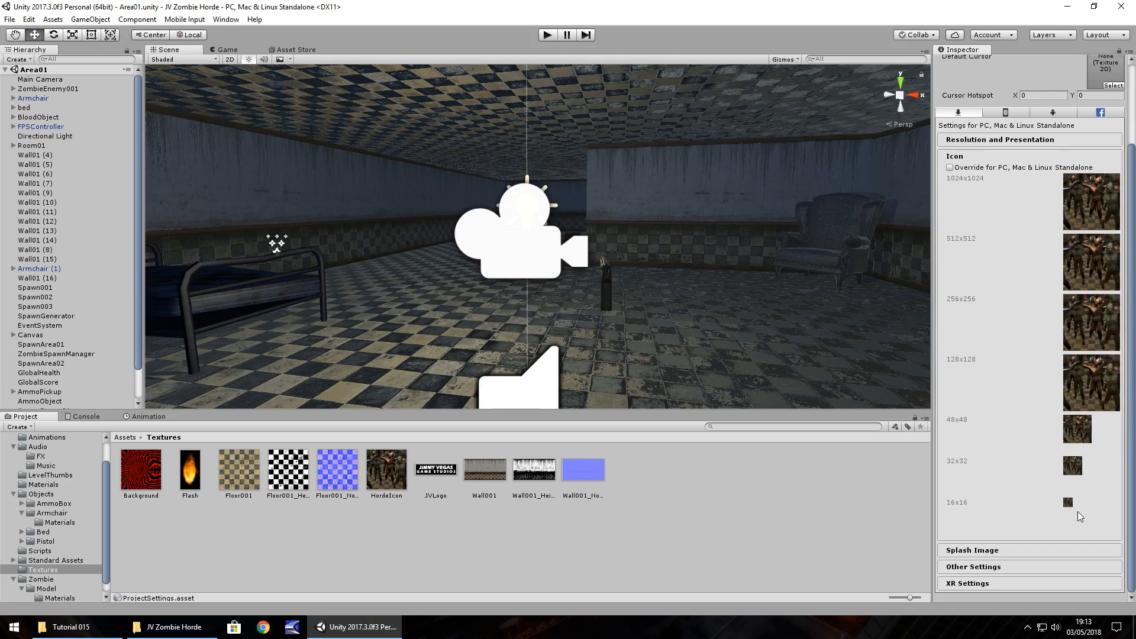
pyautogui.scroll(3, 1085, 484)
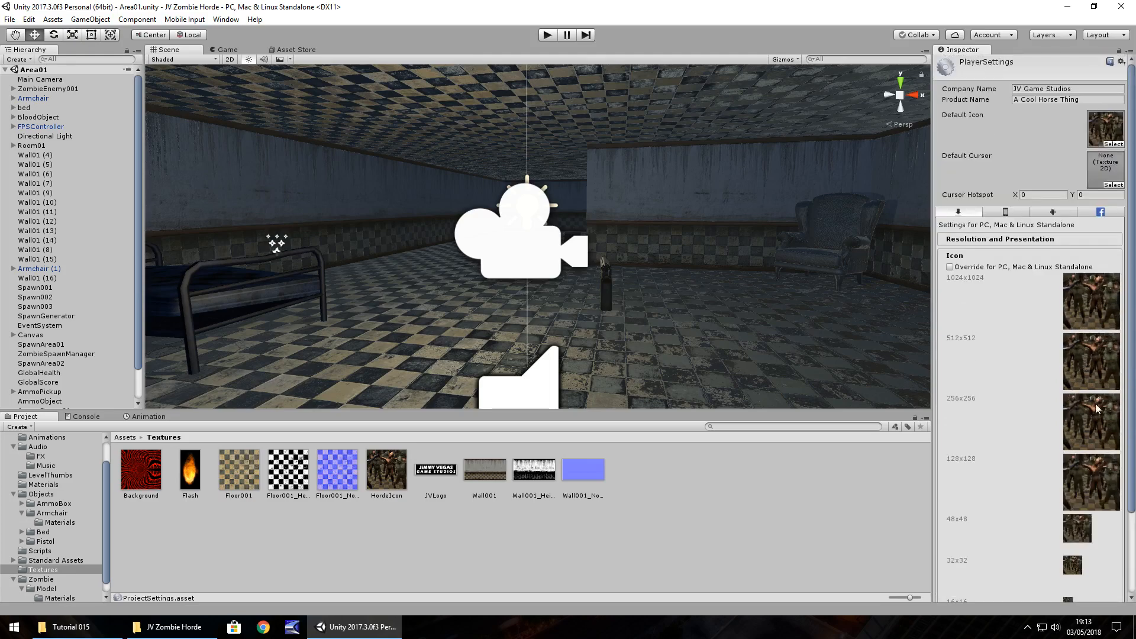
pyautogui.scroll(-3, 1049, 510)
pyautogui.scroll(1, 1057, 438)
pyautogui.scroll(2, 1060, 442)
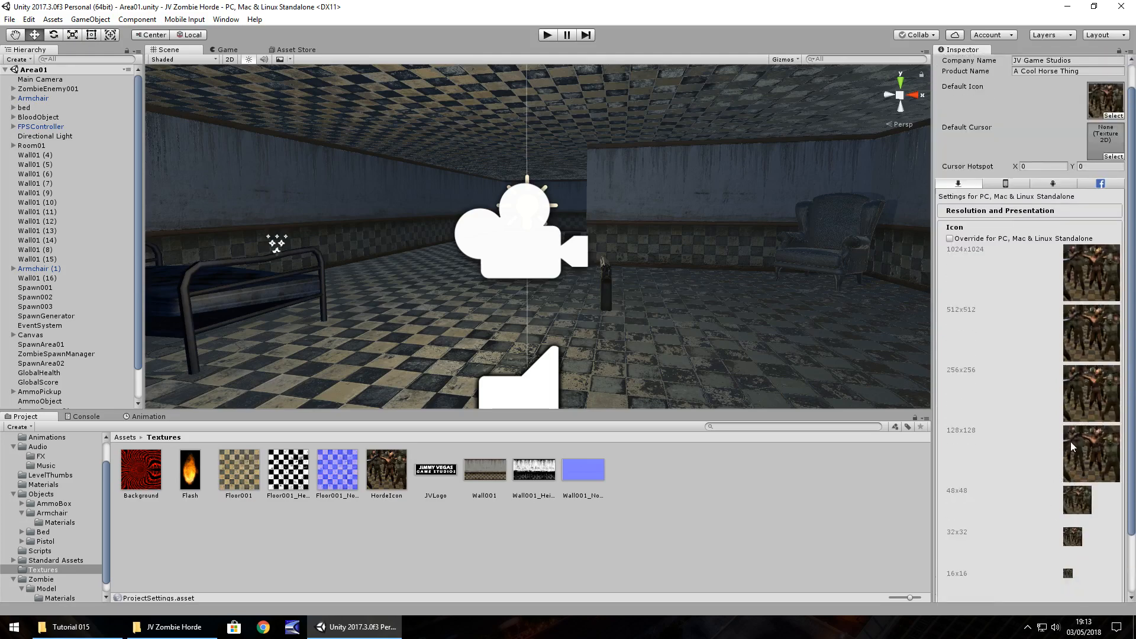
pyautogui.click(1034, 239)
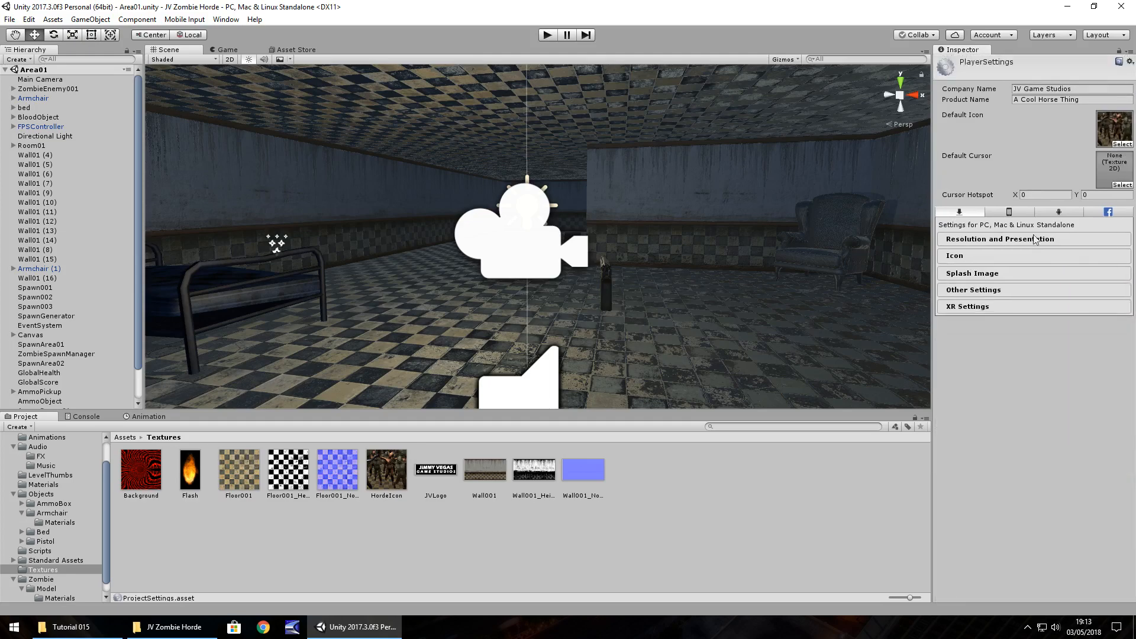
# Import the HordeBanner image into Textures and assign it as the Application Config Dialog banner in the Splash Image settings.
pyautogui.click(972, 273)
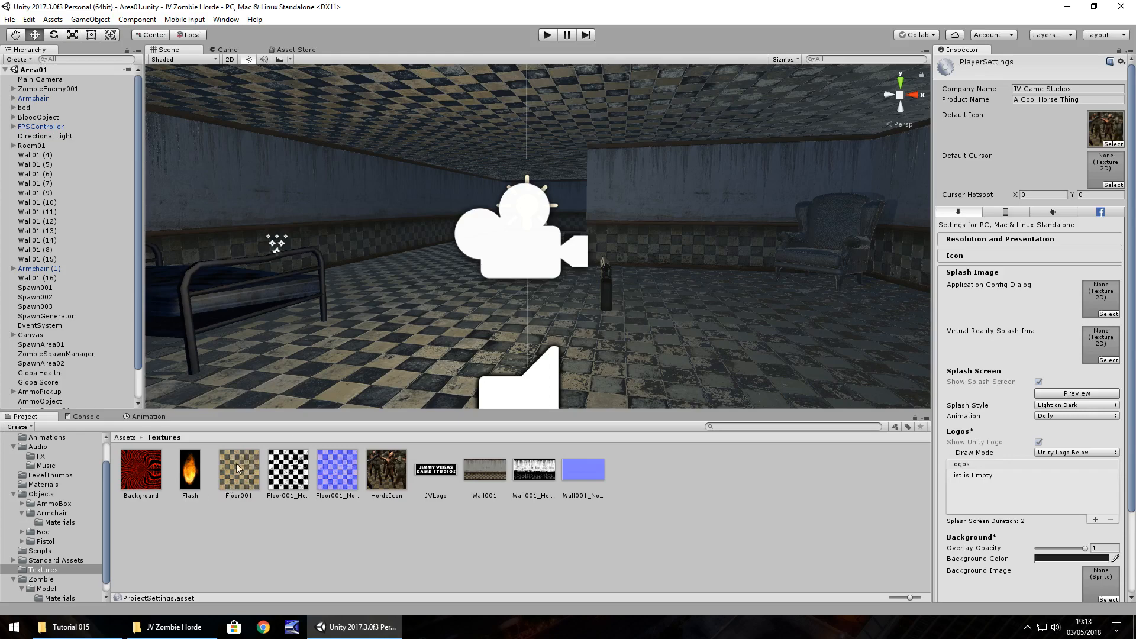
pyautogui.click(71, 627)
pyautogui.moveTo(135, 119); pyautogui.dragTo(619, 475)
pyautogui.moveTo(388, 474); pyautogui.dragTo(1104, 300)
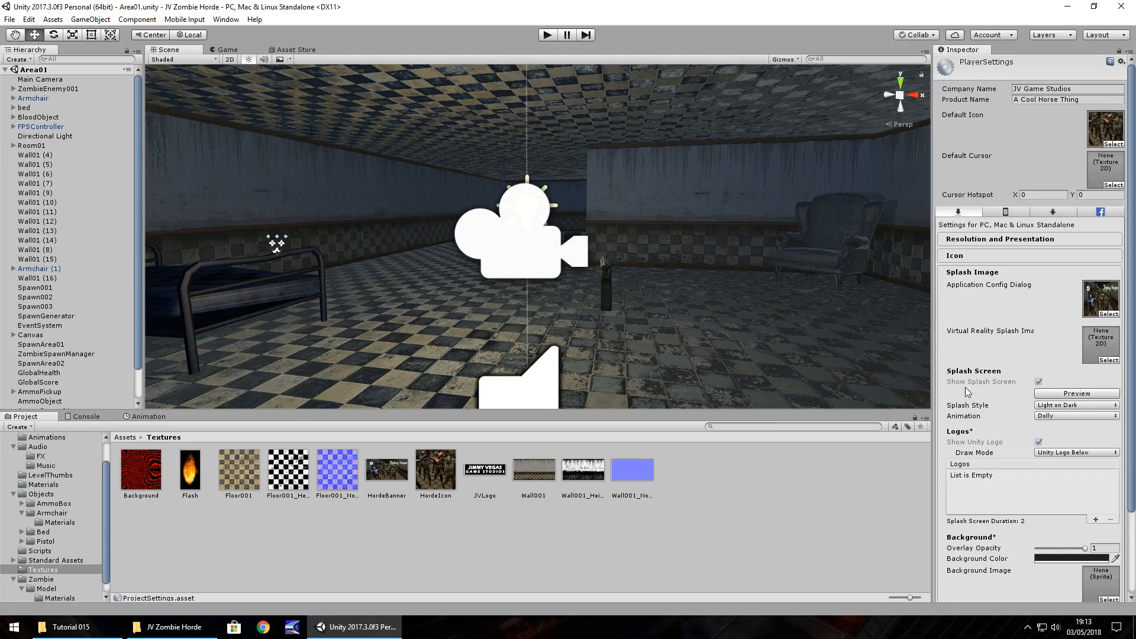
# Examine the remaining Splash Image options, the Other Settings and XR Settings for standalone, and the iOS settings categories.
pyautogui.scroll(-3, 963, 387)
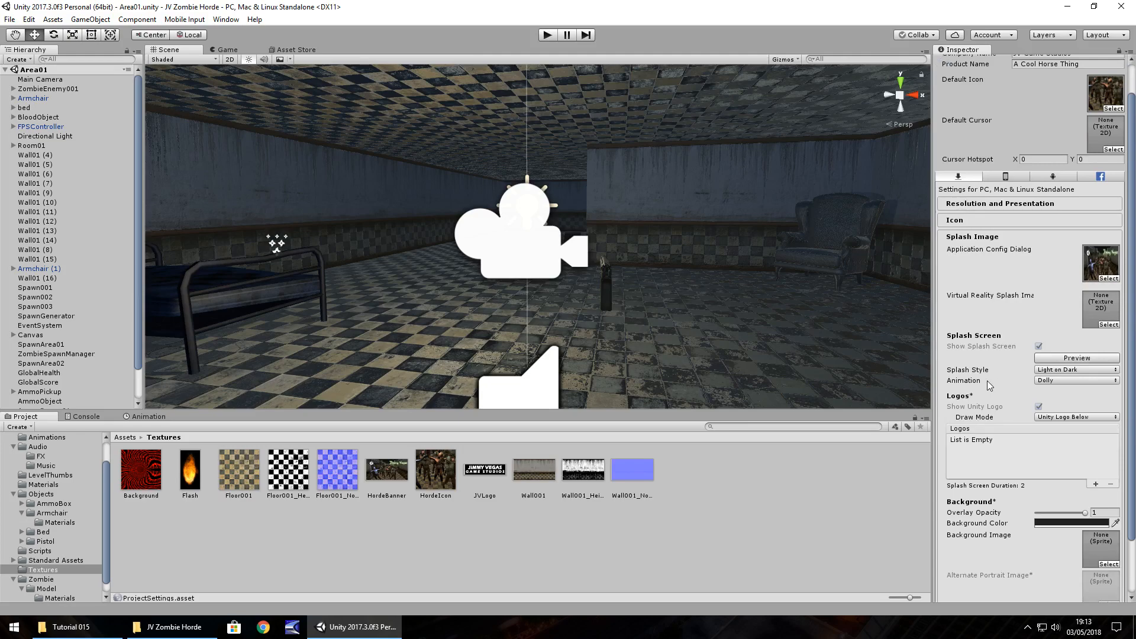
pyautogui.scroll(-3, 973, 391)
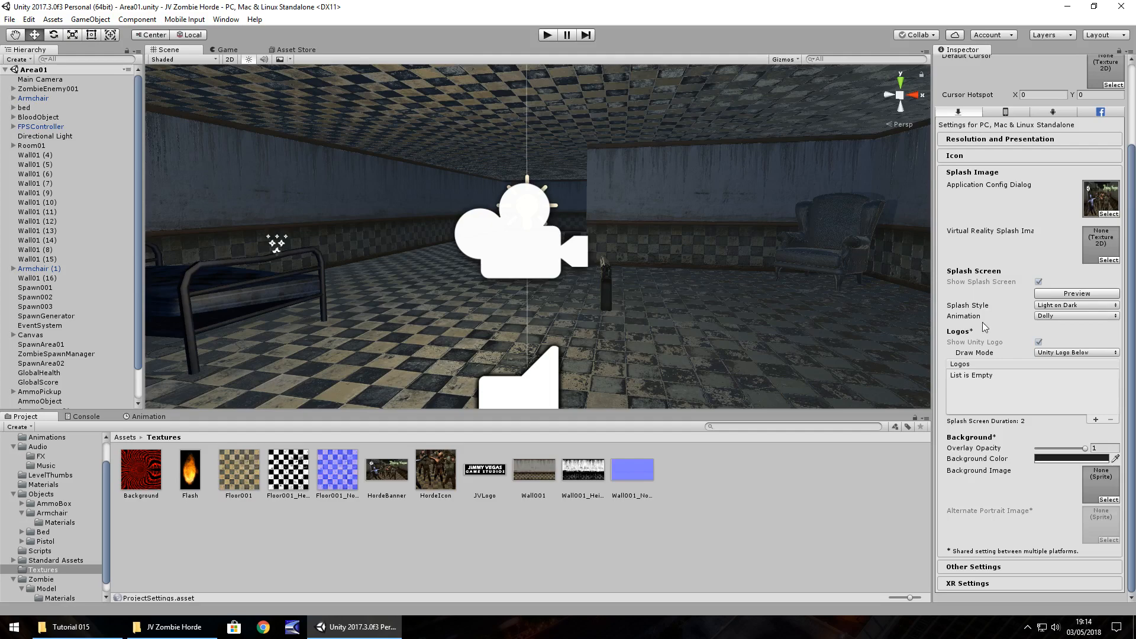
pyautogui.click(969, 172)
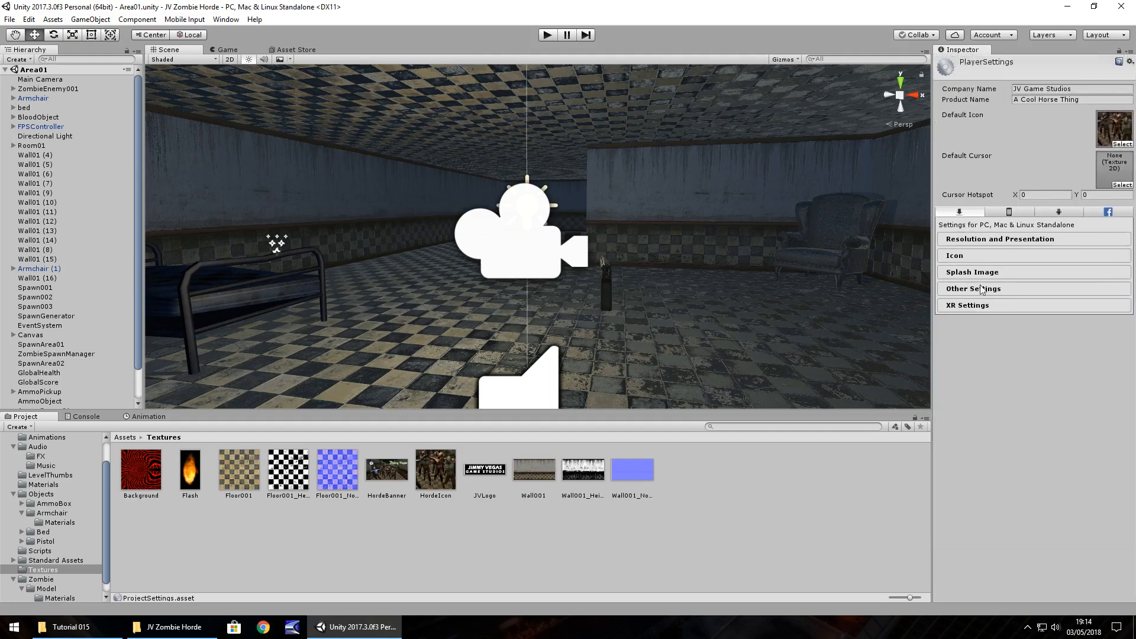
pyautogui.click(976, 287)
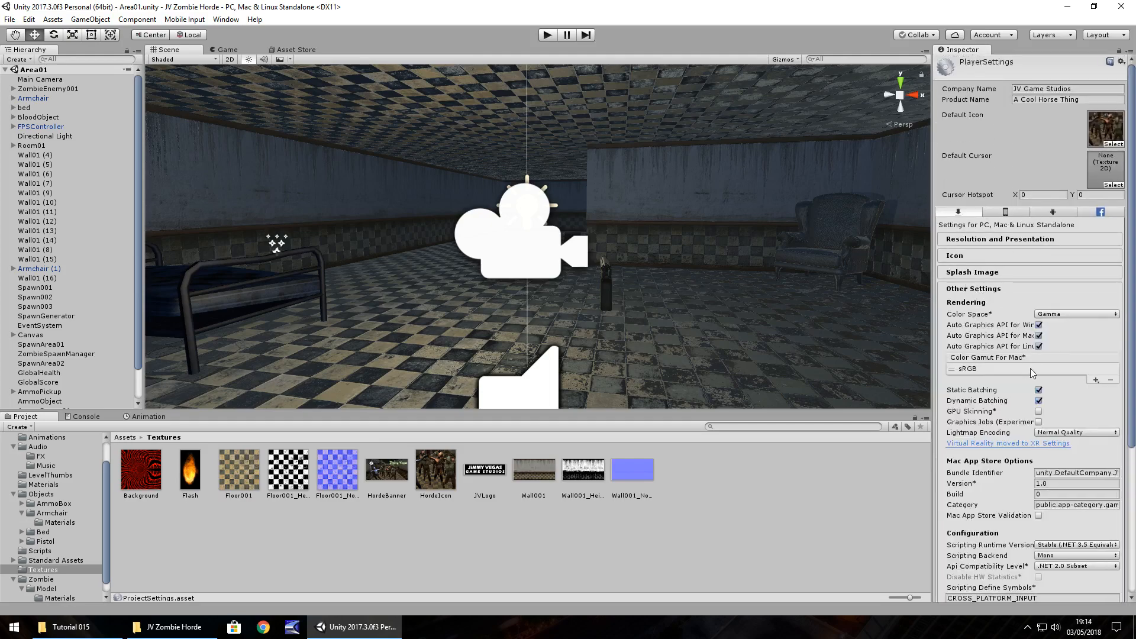
pyautogui.scroll(-5, 1031, 365)
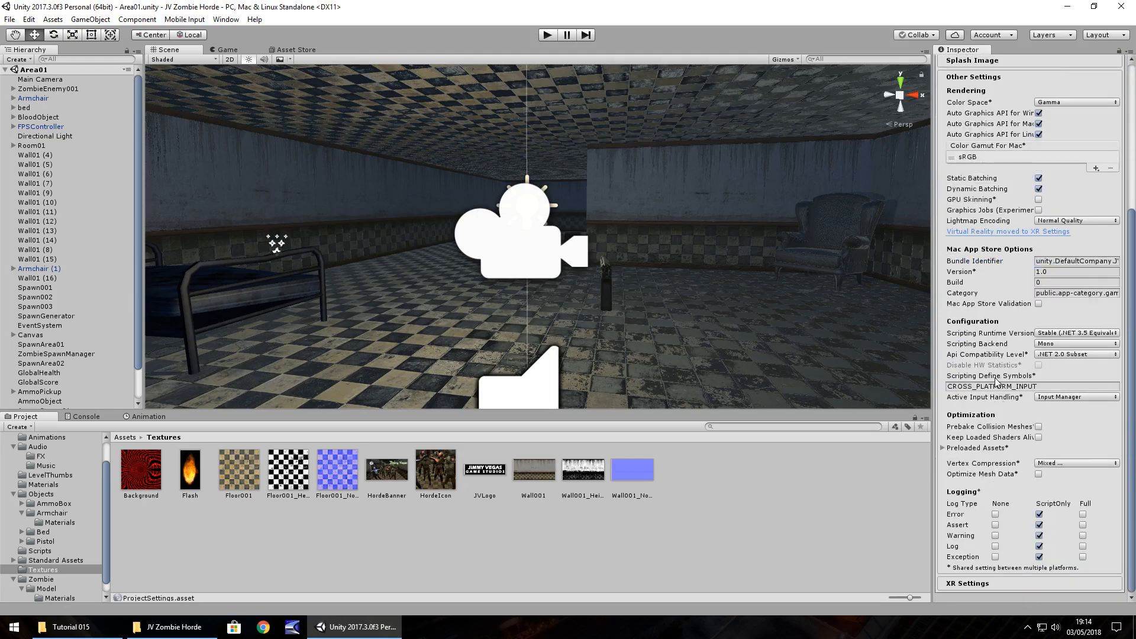
pyautogui.scroll(3, 997, 381)
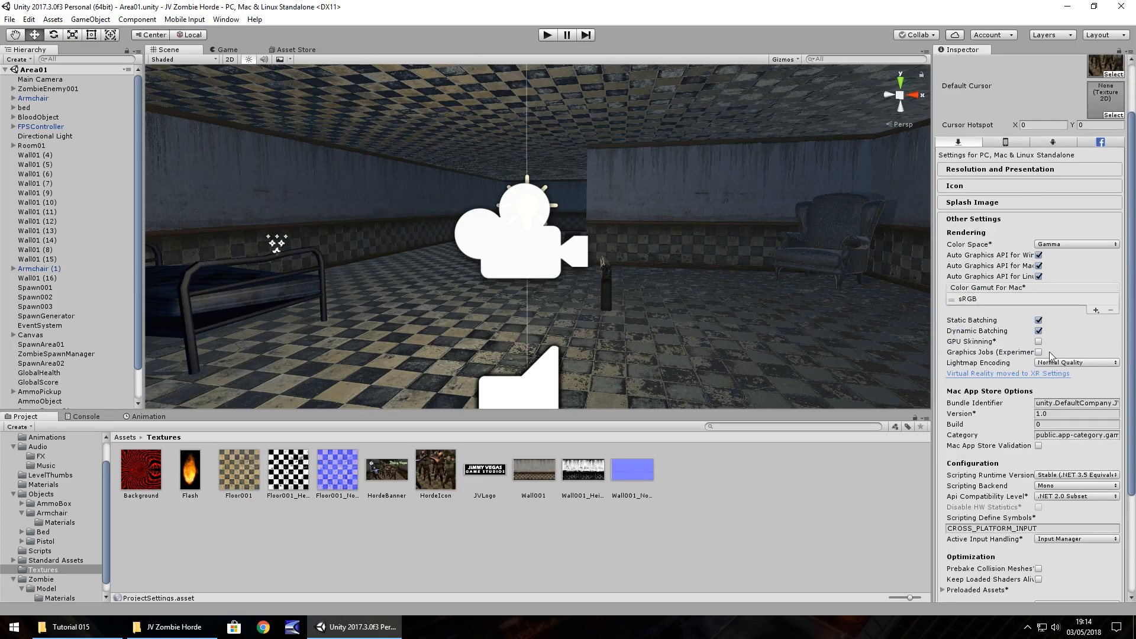
pyautogui.click(980, 219)
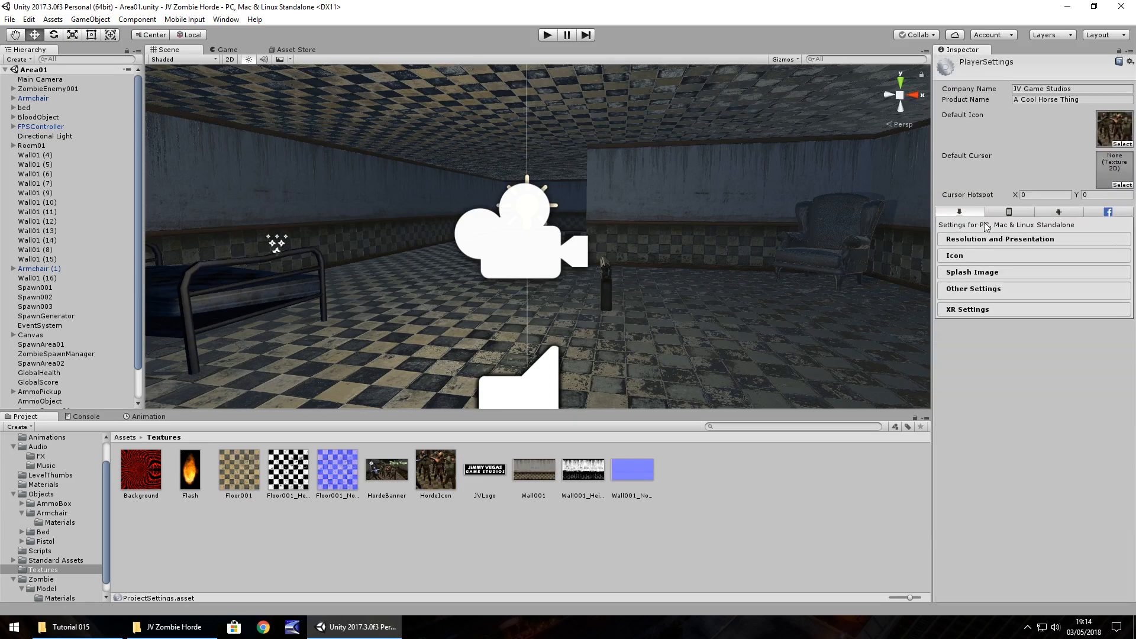
pyautogui.click(985, 305)
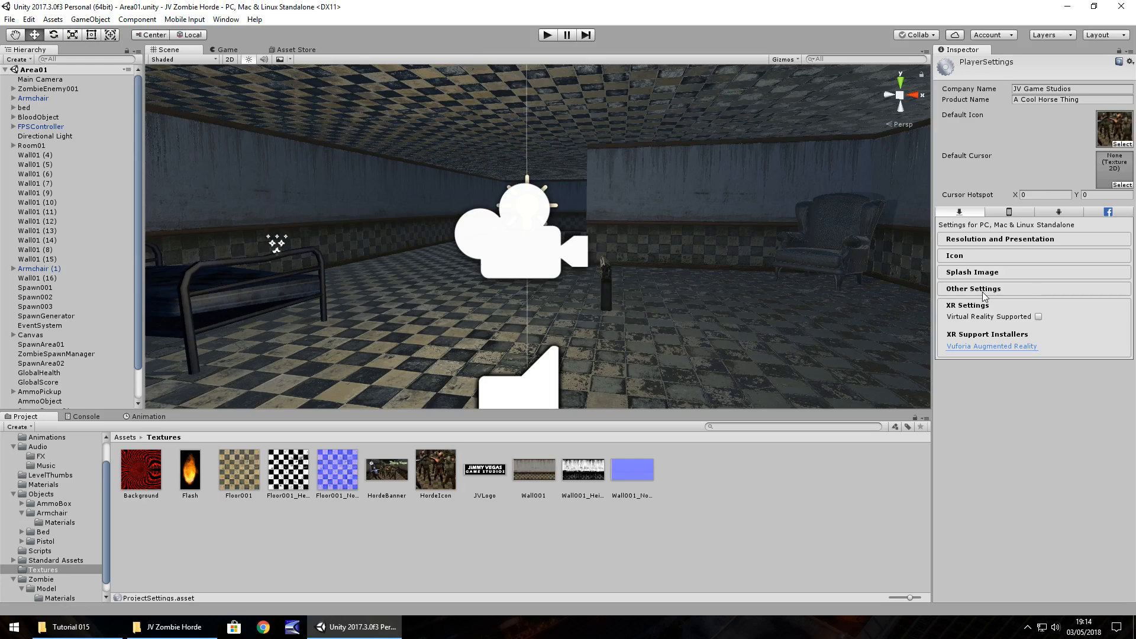
pyautogui.click(1008, 212)
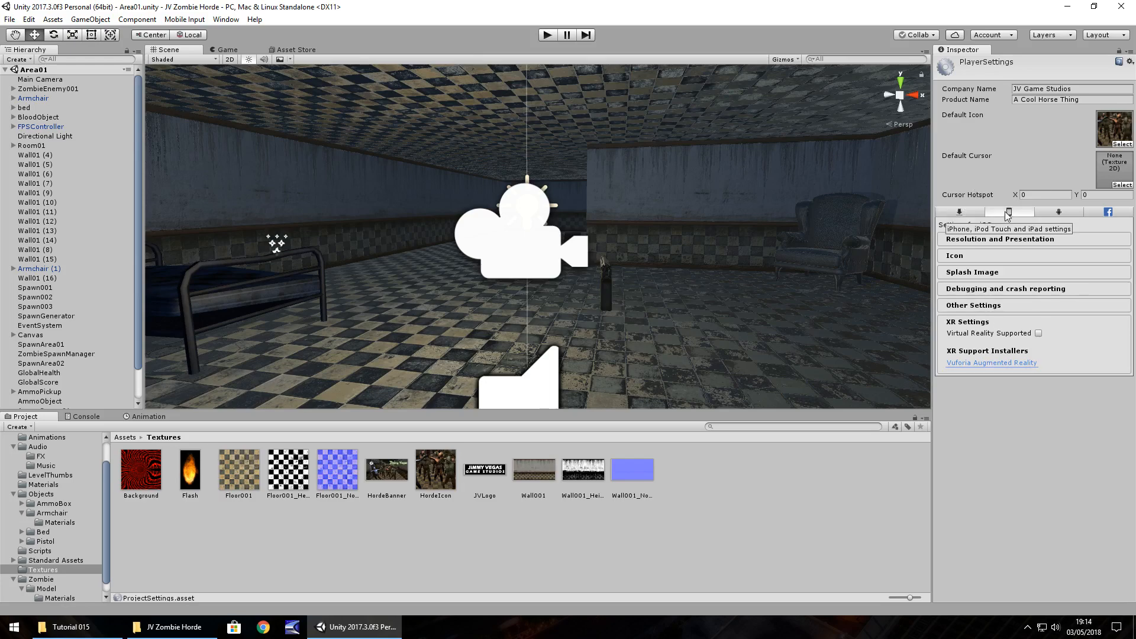
# Examine the Splash Image, Icon and Resolution and Presentation settings for iOS and Android, ending on the PC, Mac & Linux Standalone settings.
pyautogui.click(971, 322)
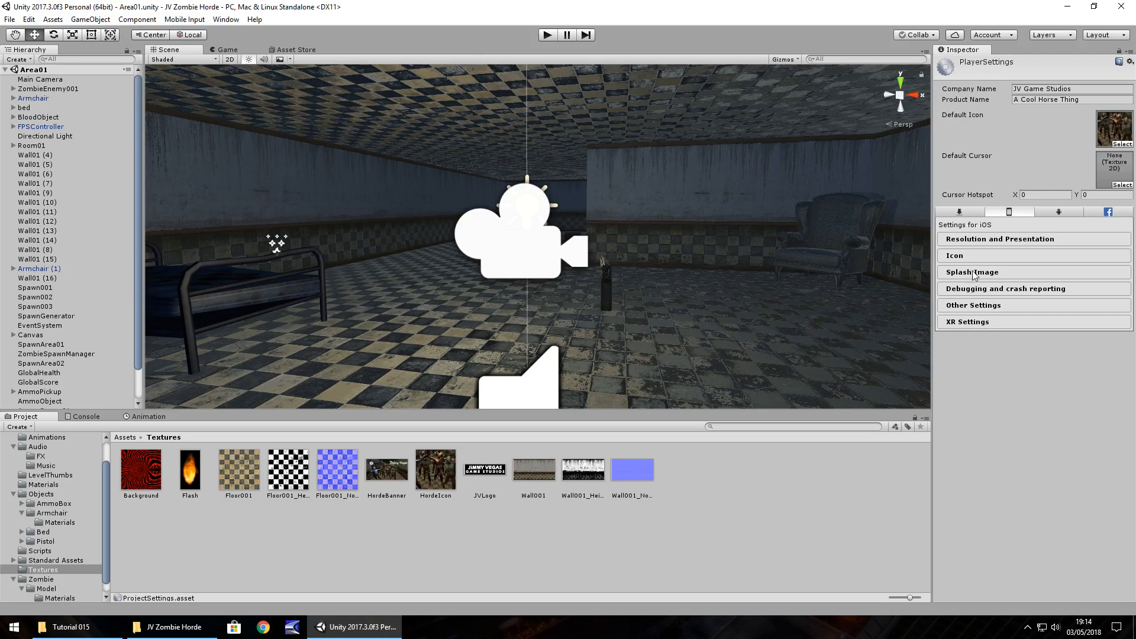
pyautogui.click(973, 272)
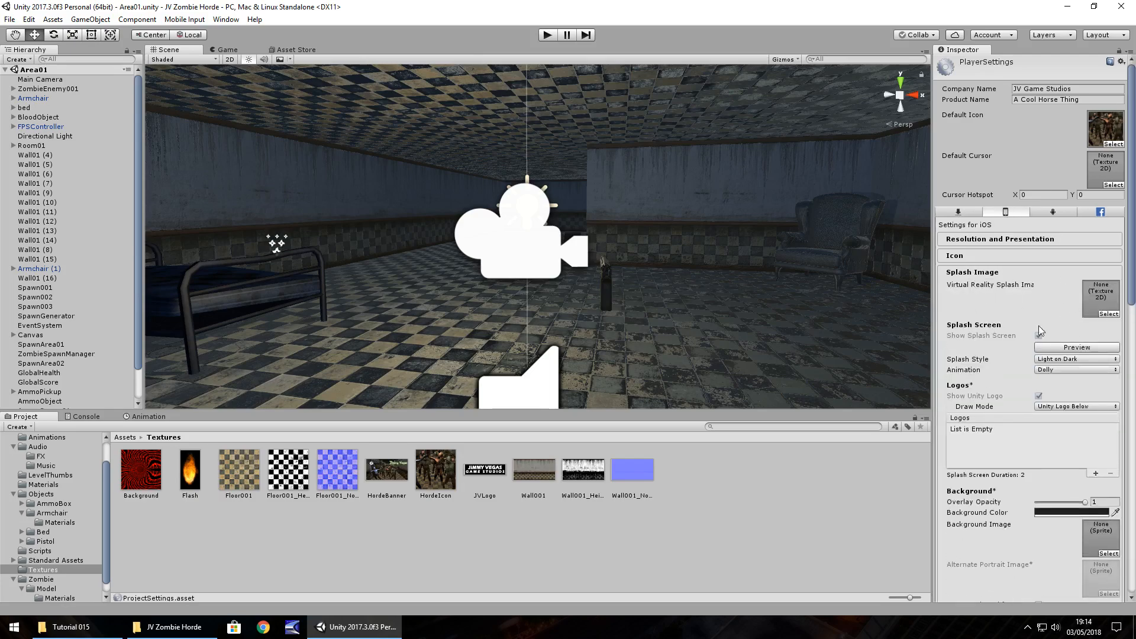
pyautogui.click(1056, 212)
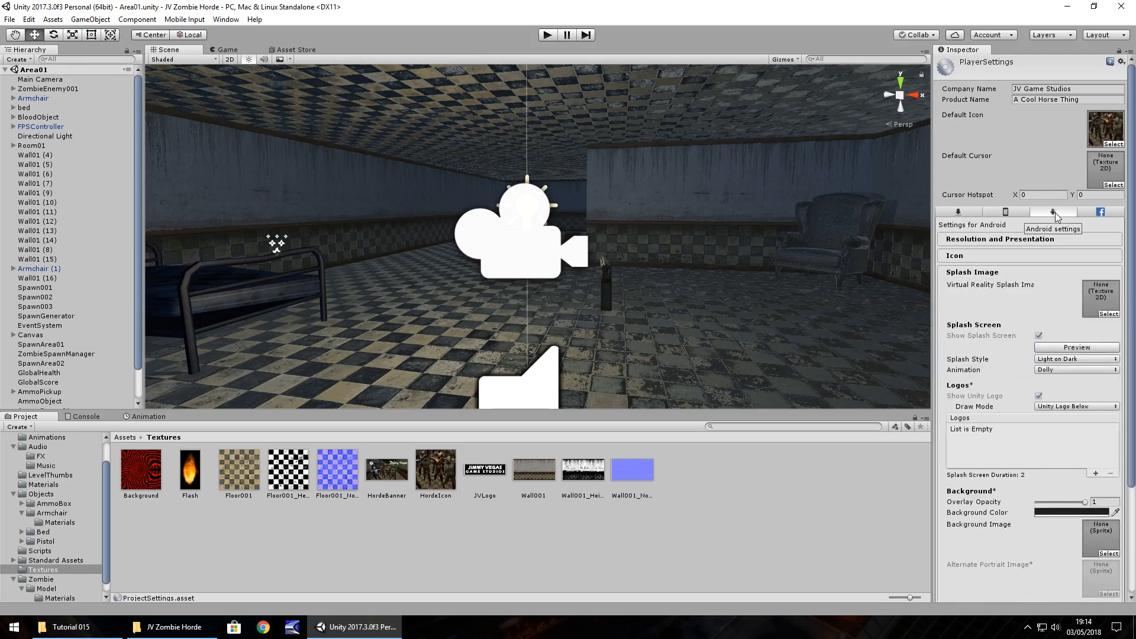
pyautogui.click(972, 255)
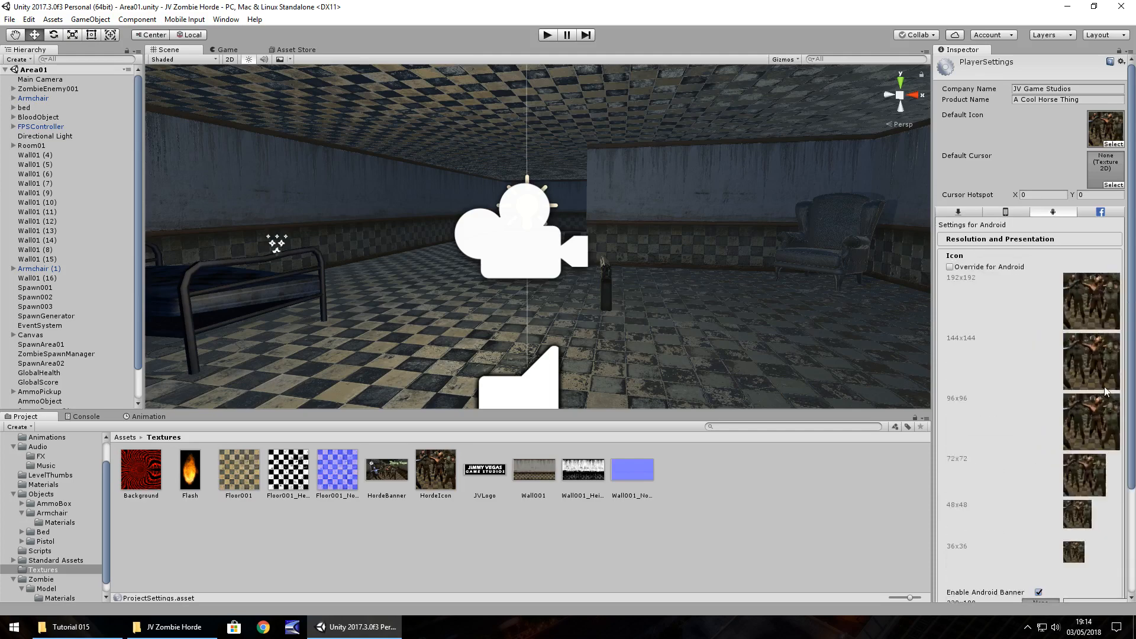
pyautogui.click(1009, 212)
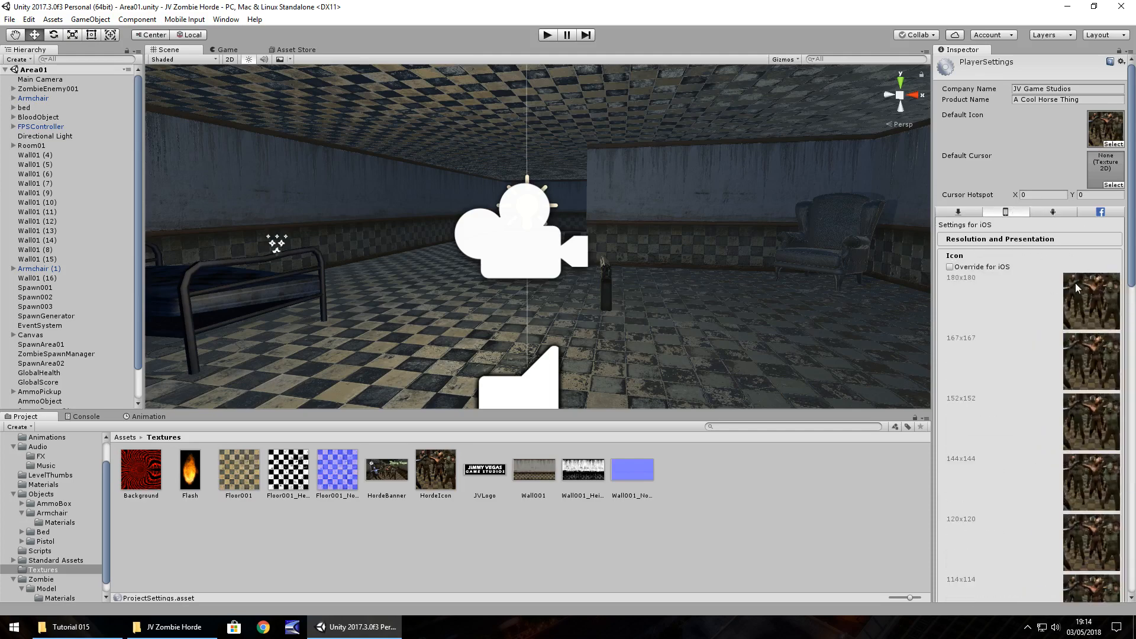
pyautogui.click(973, 239)
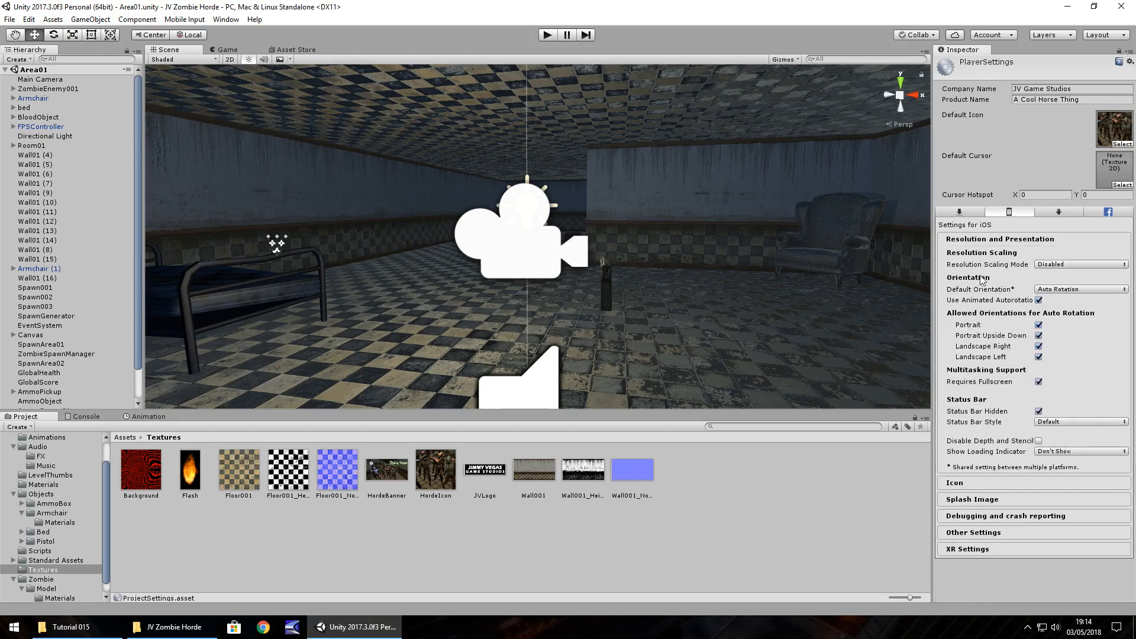
pyautogui.click(959, 212)
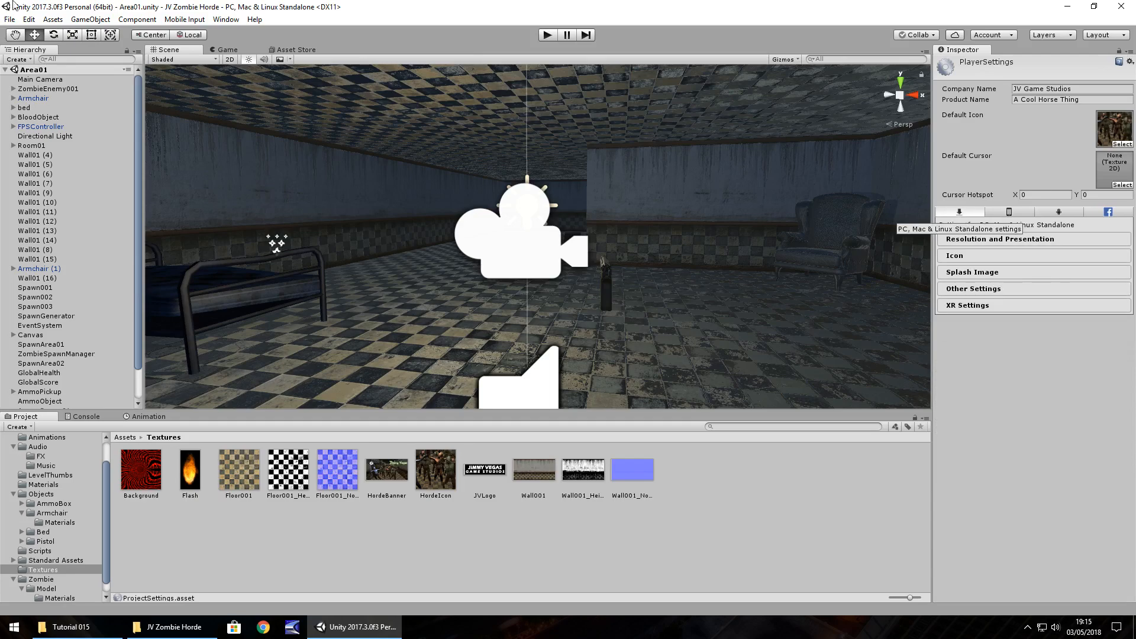
# Examine the project's Quality settings, including the Fastest level, and clear the selection.
pyautogui.click(29, 20)
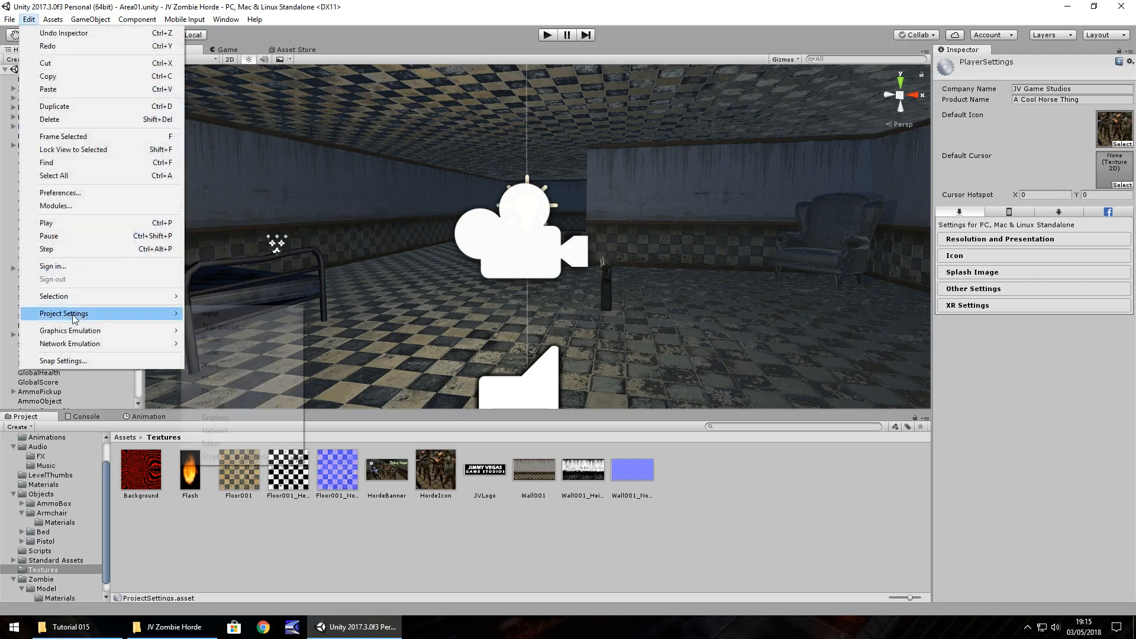
pyautogui.moveTo(103, 314)
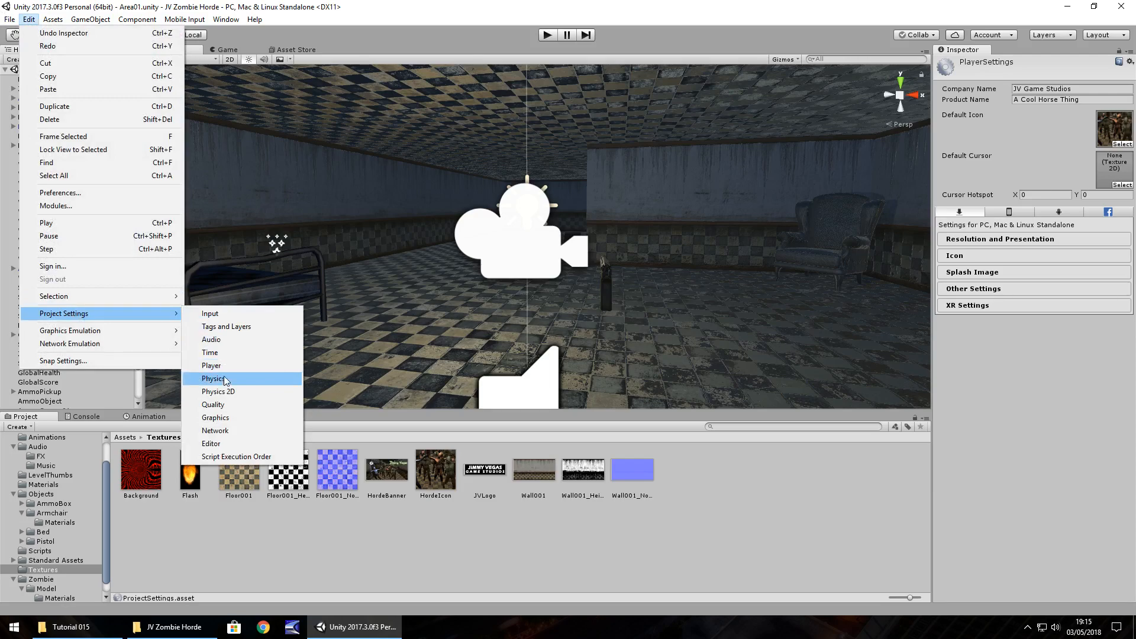
pyautogui.click(229, 405)
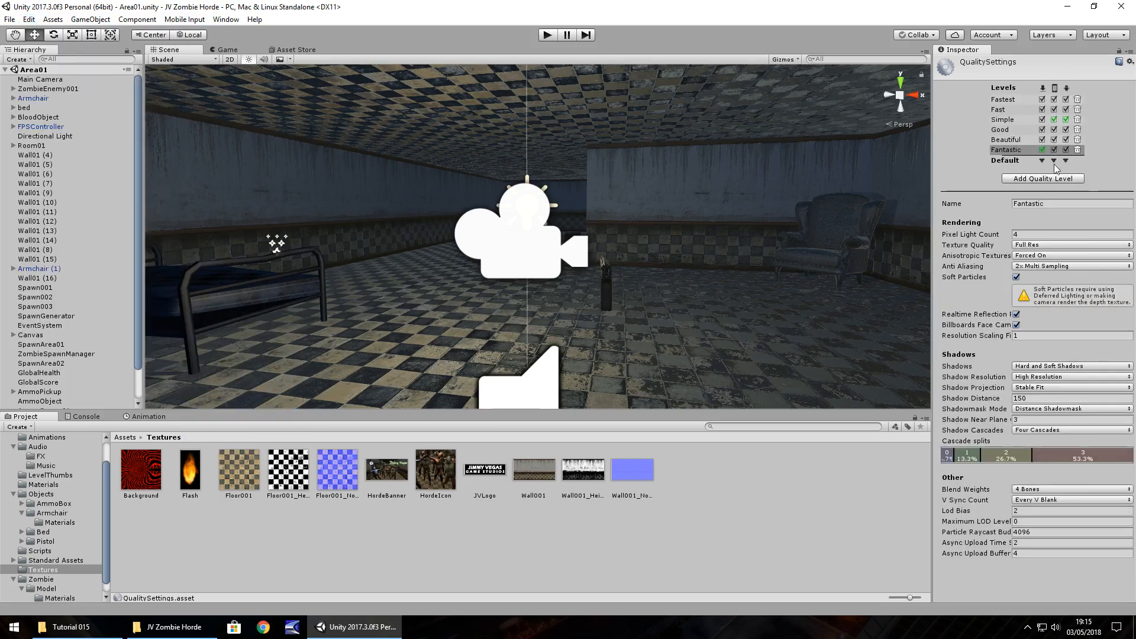
pyautogui.click(1008, 101)
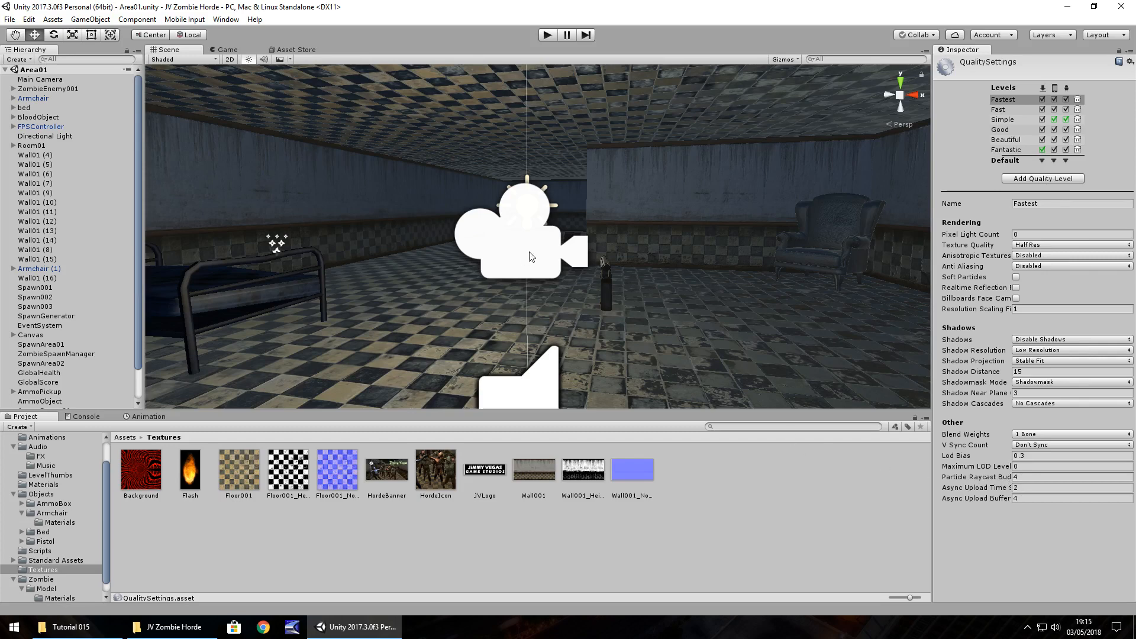
pyautogui.click(711, 514)
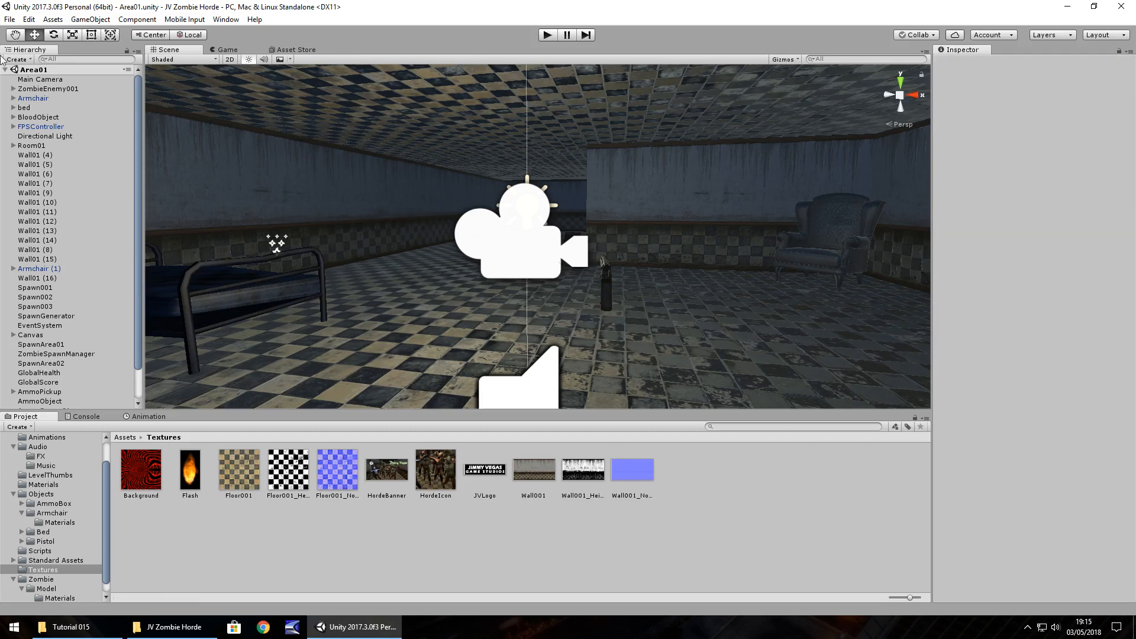
# Build and run the game for PC, Mac & Linux Standalone, saving the executable as zombiehorde.
pyautogui.click(9, 18)
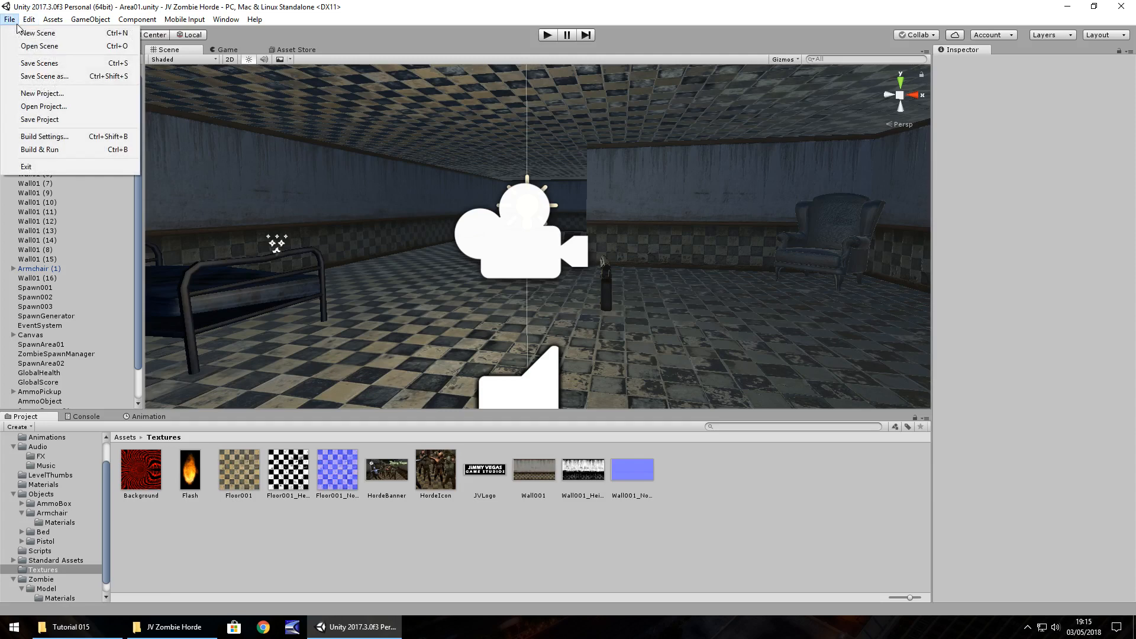
pyautogui.click(82, 137)
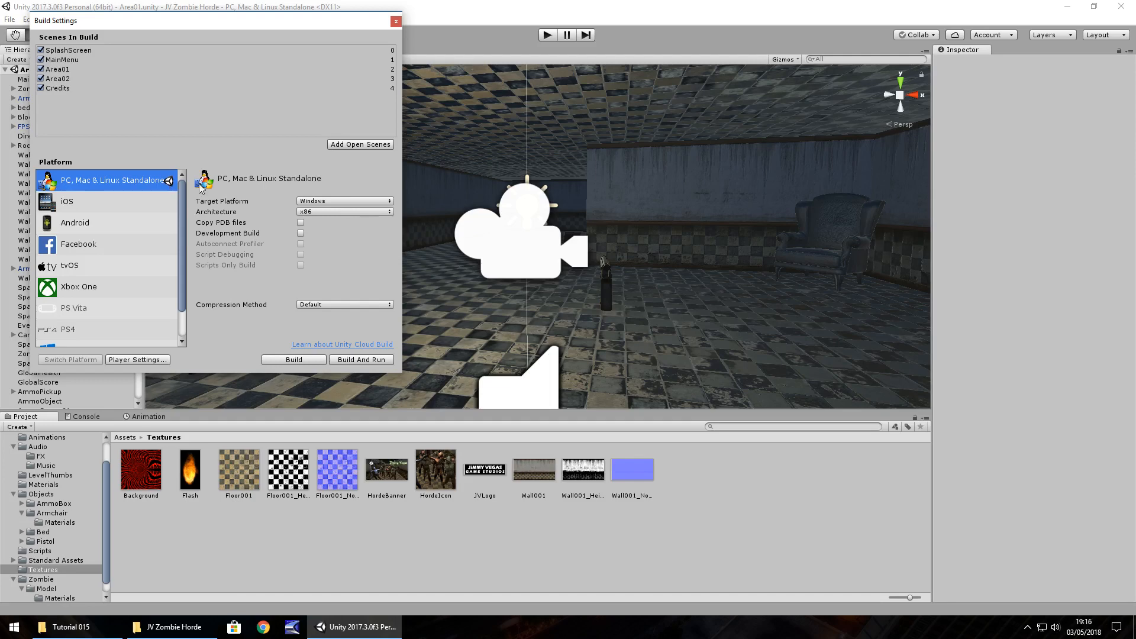
pyautogui.click(362, 361)
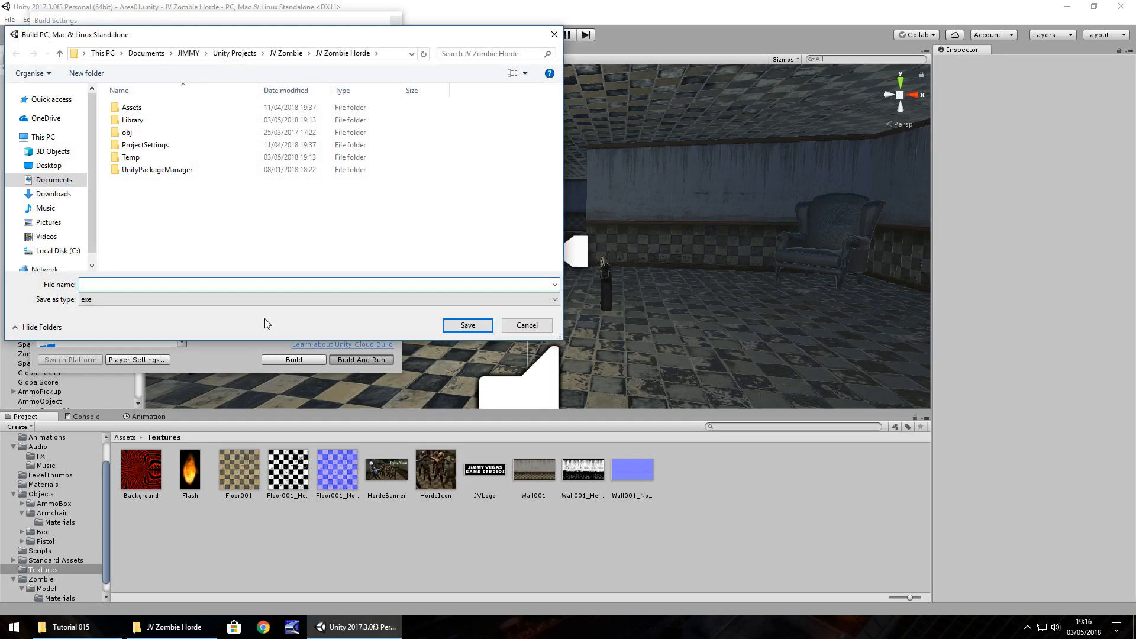
pyautogui.write('zombiehorde')
pyautogui.click(467, 326)
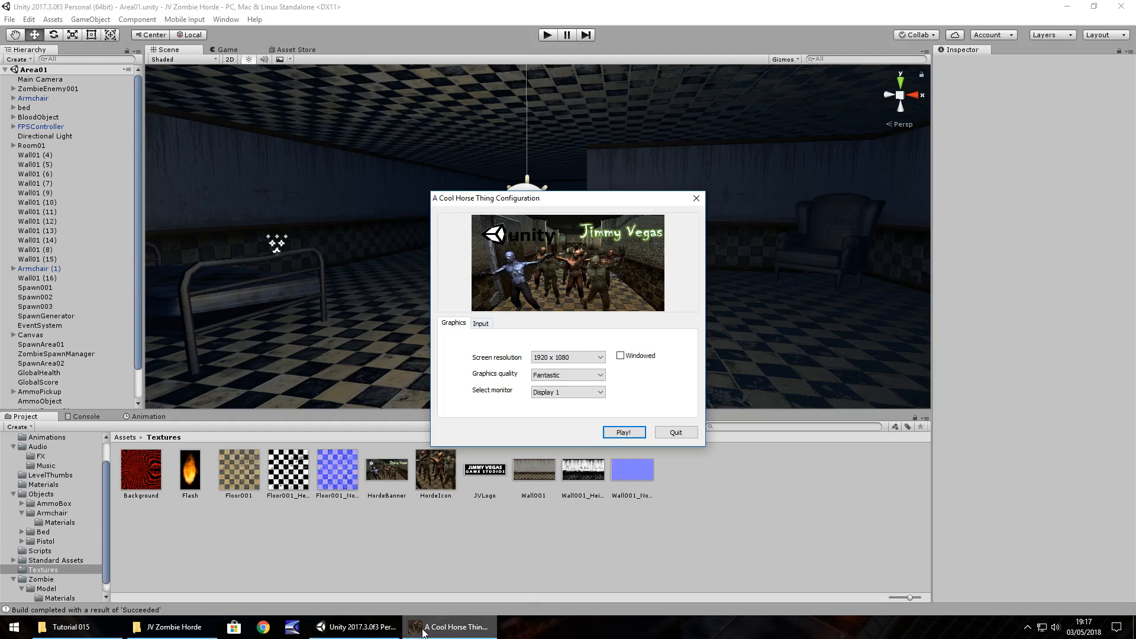
# Launch the built game from its configuration dialog and start the Abandoned Hospital level in Easy Mode.
pyautogui.moveTo(416, 630)
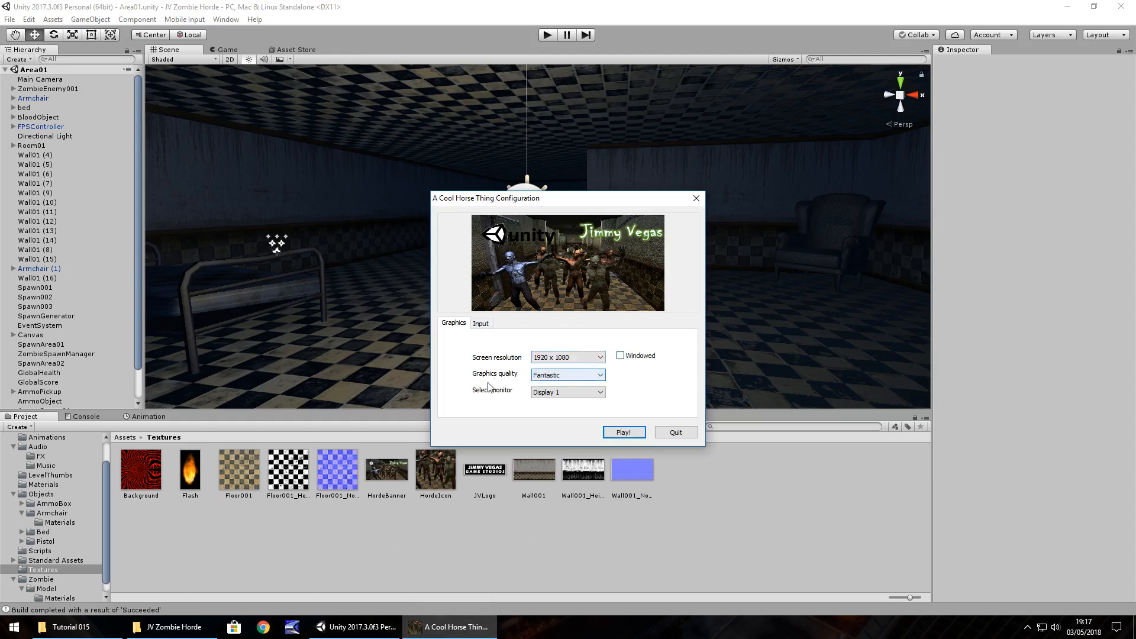
pyautogui.click(621, 430)
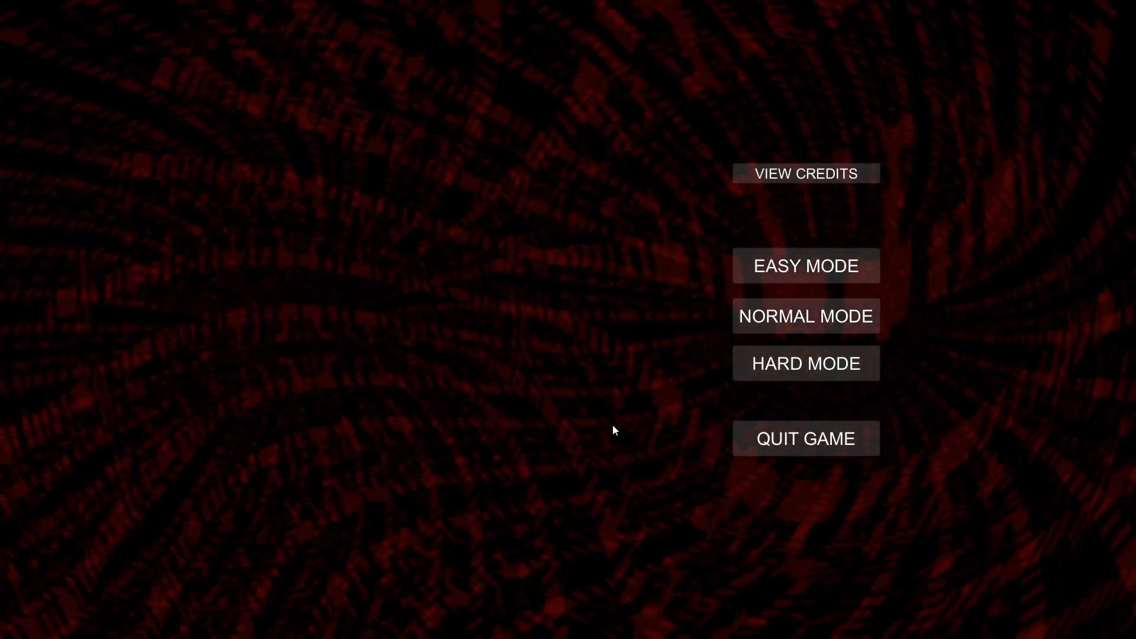
pyautogui.click(800, 269)
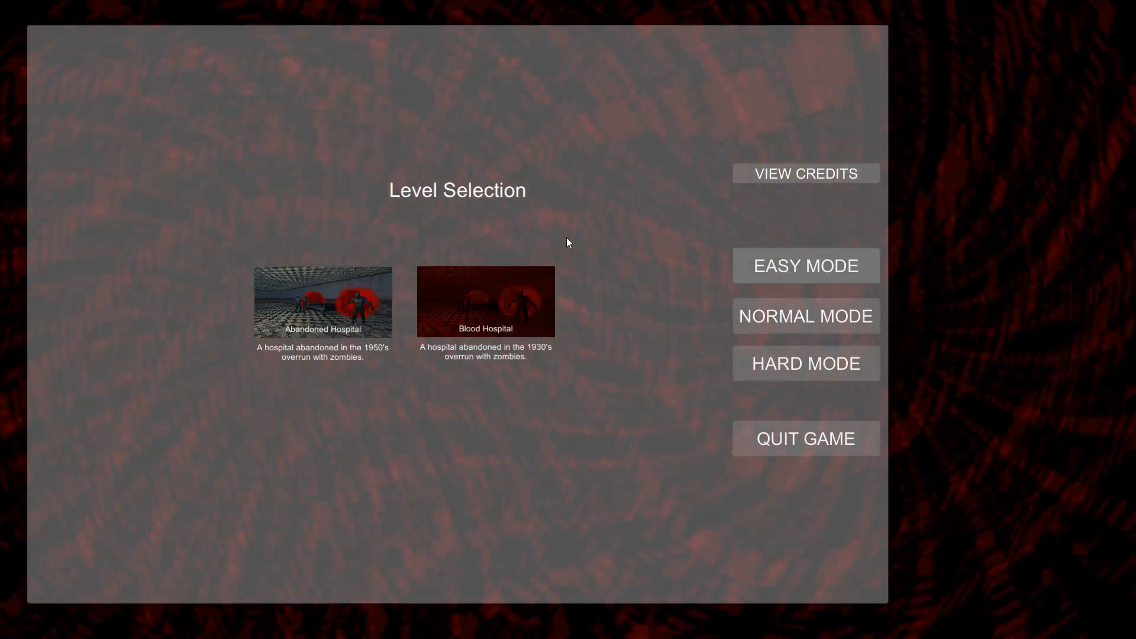
pyautogui.click(312, 303)
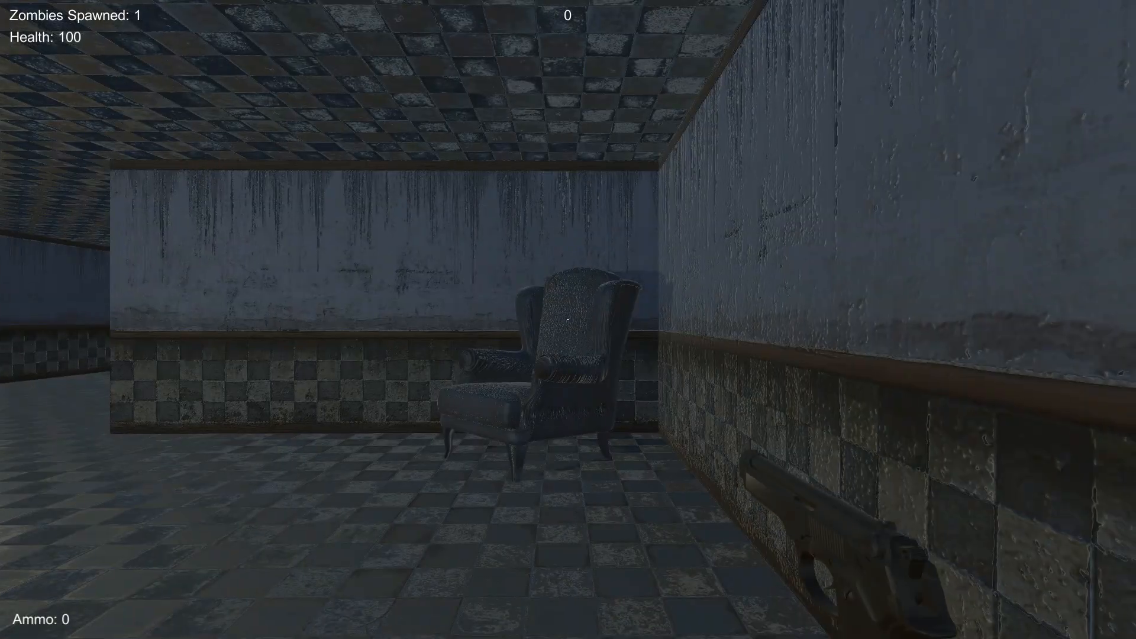
# Playtest the level by walking around and shooting at the zombies, quit the game and close the Build Settings.
pyautogui.press('w')
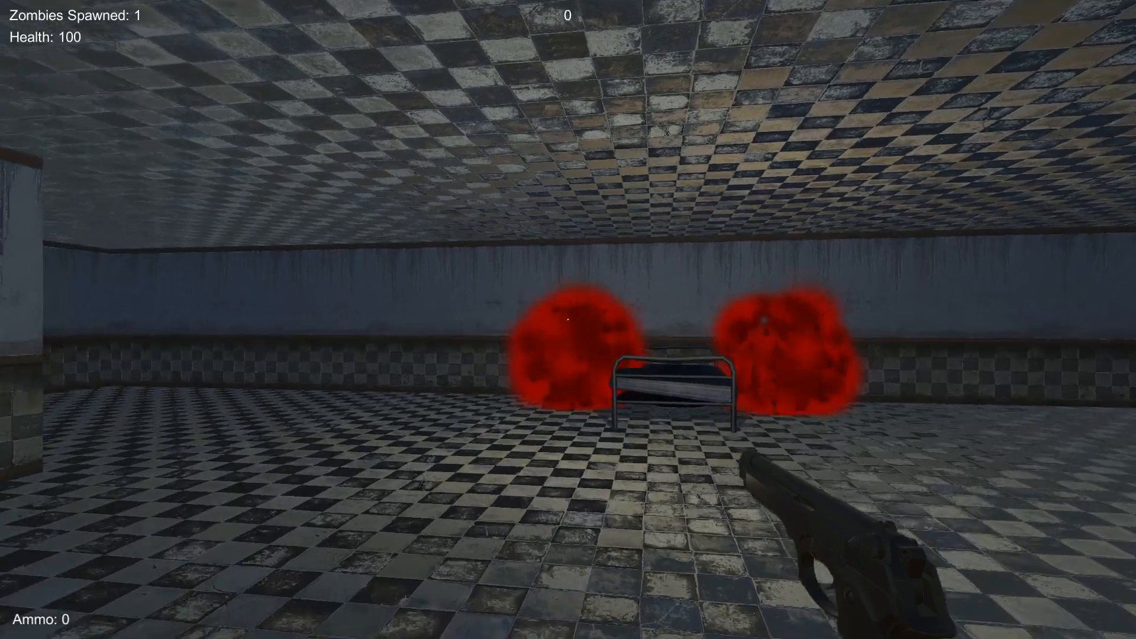
pyautogui.press('w')
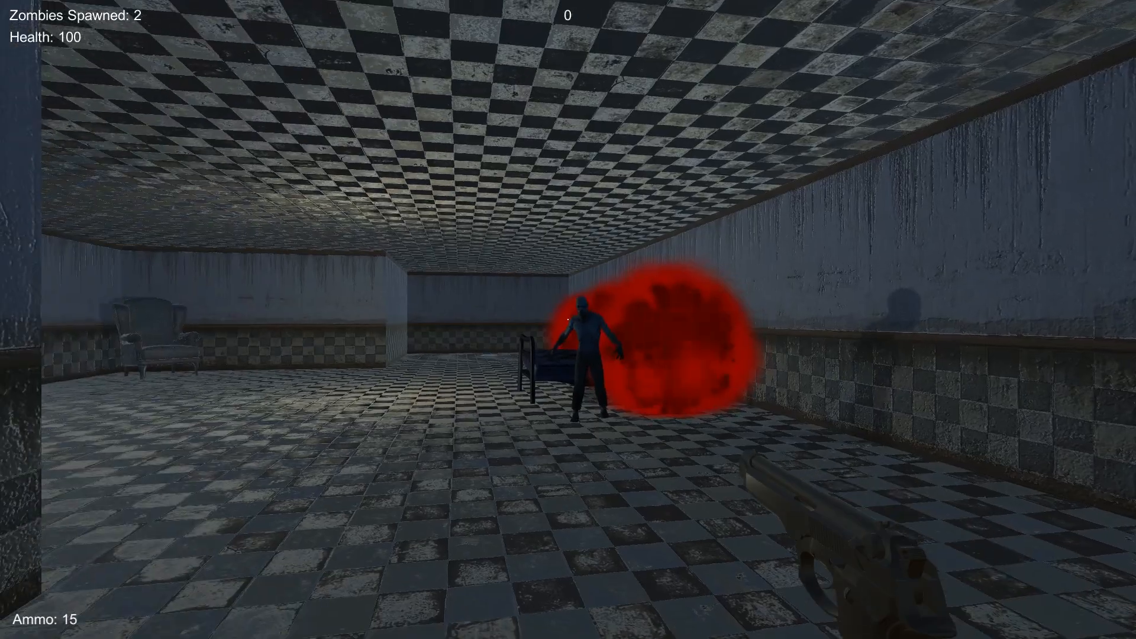
pyautogui.click(568, 320)
pyautogui.press('w')
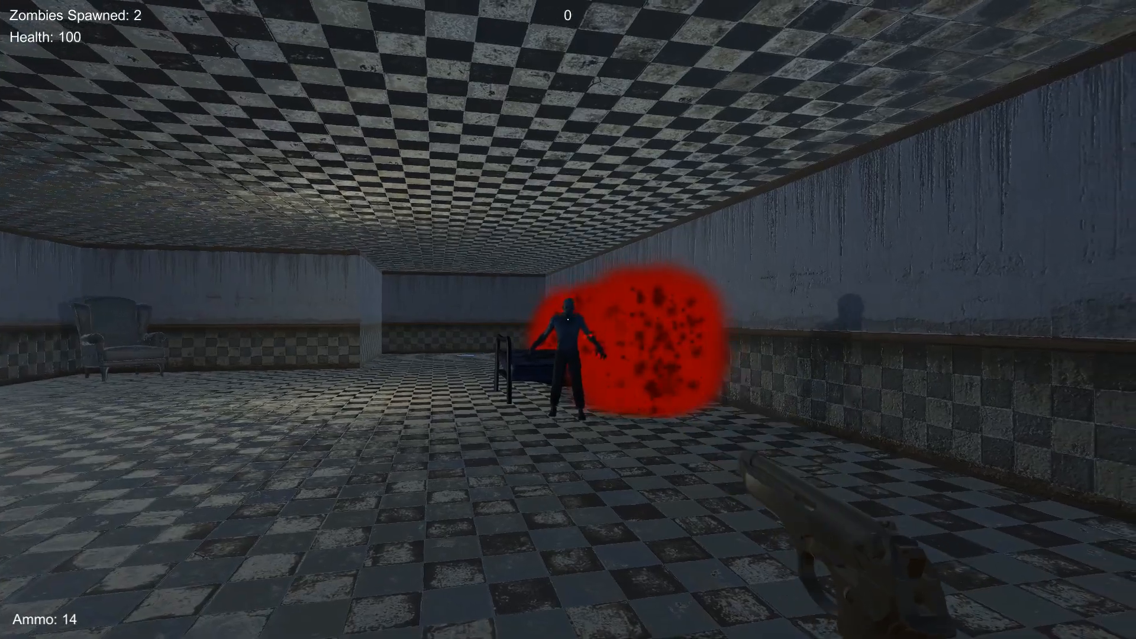
pyautogui.click(568, 319)
pyautogui.click(568, 319)
pyautogui.click(568, 320)
pyautogui.press('s')
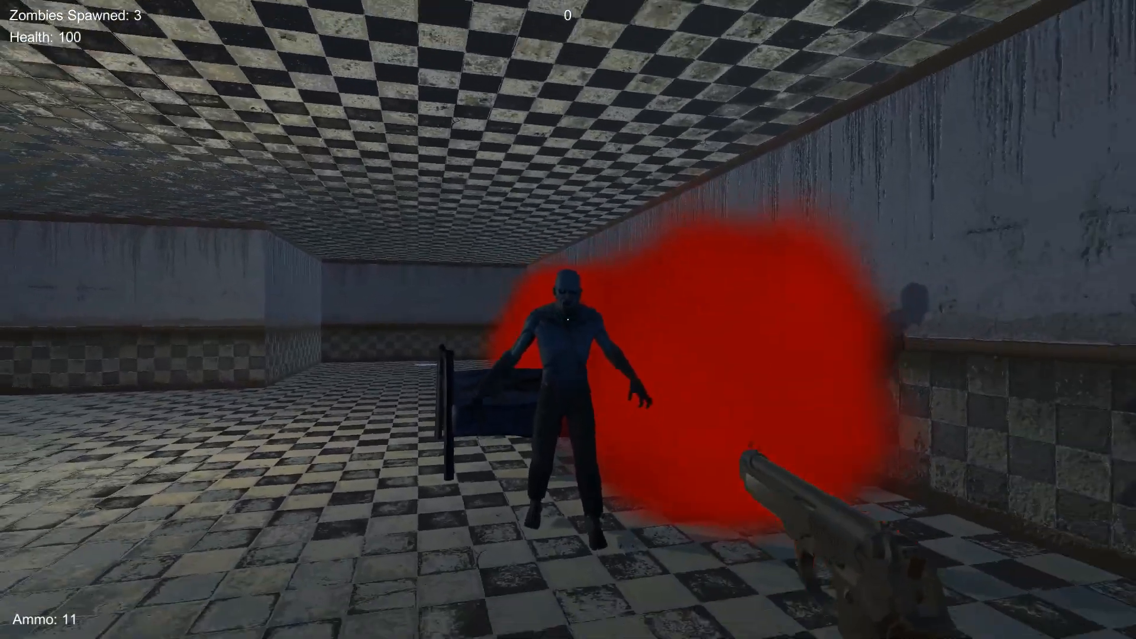
pyautogui.click(568, 319)
pyautogui.click(568, 320)
pyautogui.press('s')
pyautogui.click(568, 320)
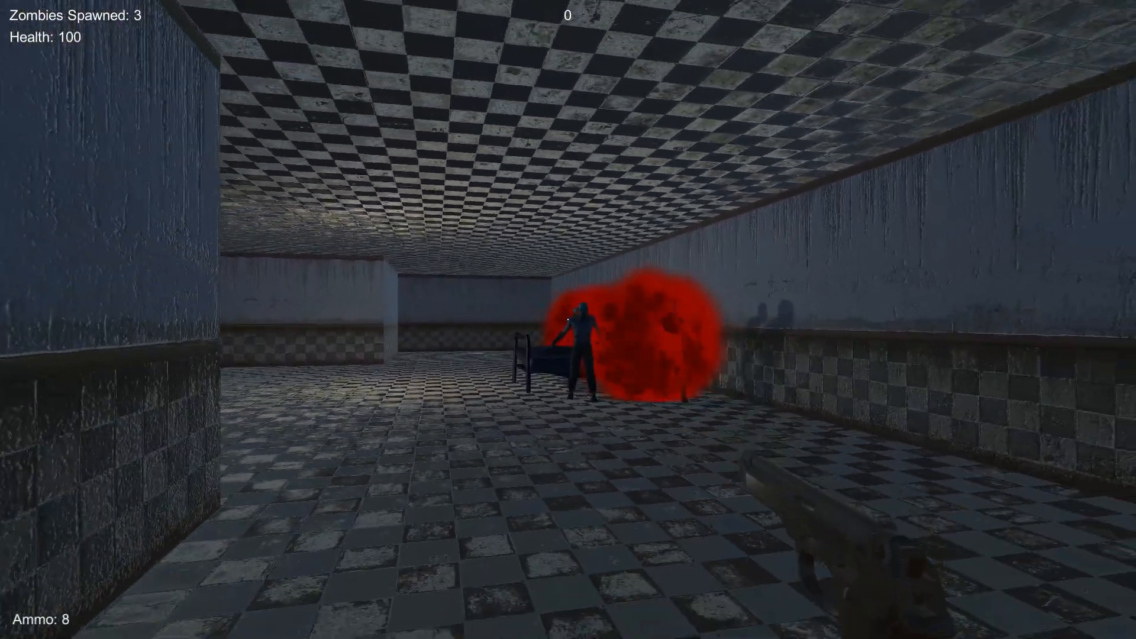
pyautogui.click(568, 320)
pyautogui.hotkey('alt', 'F4')
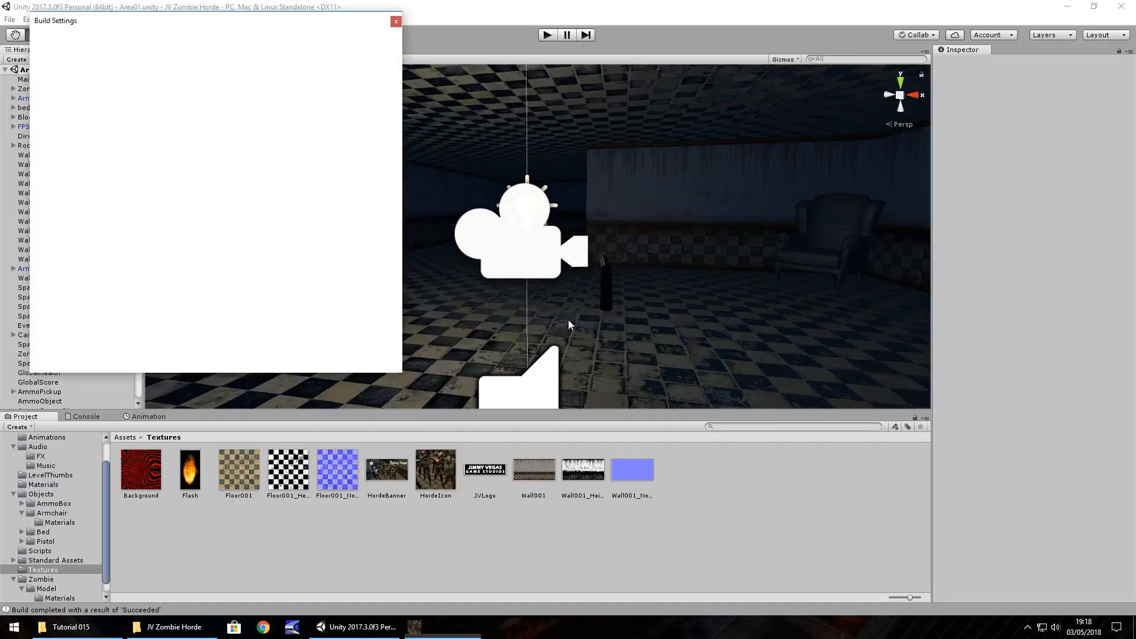
pyautogui.click(396, 21)
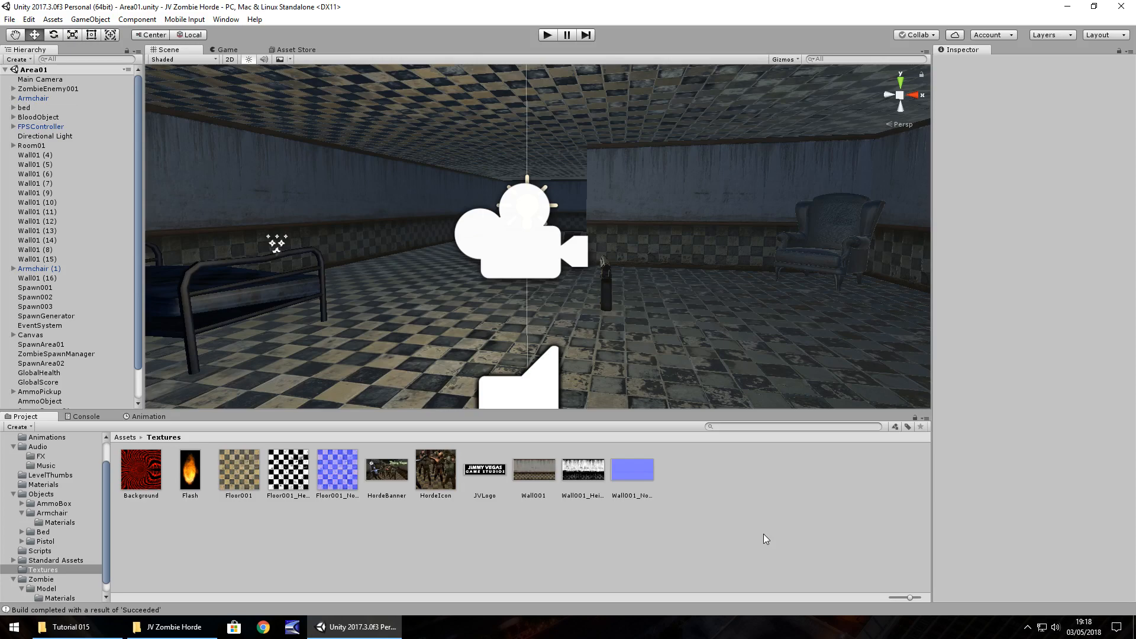
# Browse the zombie search results in the Asset Store and return to the Scene view.
pyautogui.click(299, 51)
pyautogui.scroll(-5, 456, 249)
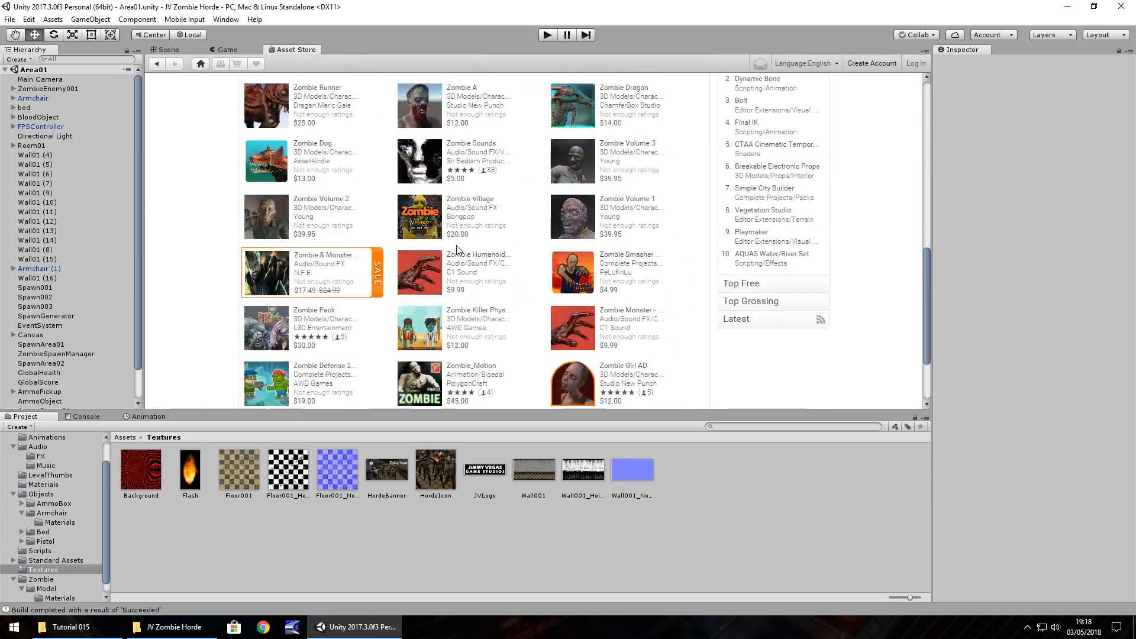
pyautogui.scroll(-3, 456, 249)
pyautogui.scroll(14, 378, 278)
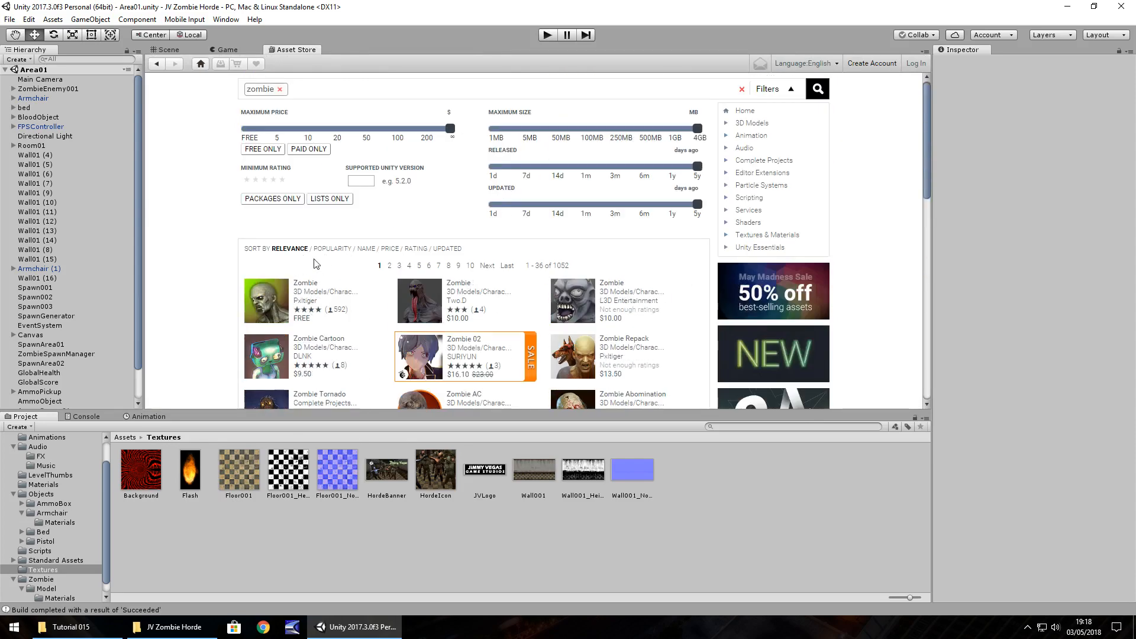
pyautogui.click(175, 51)
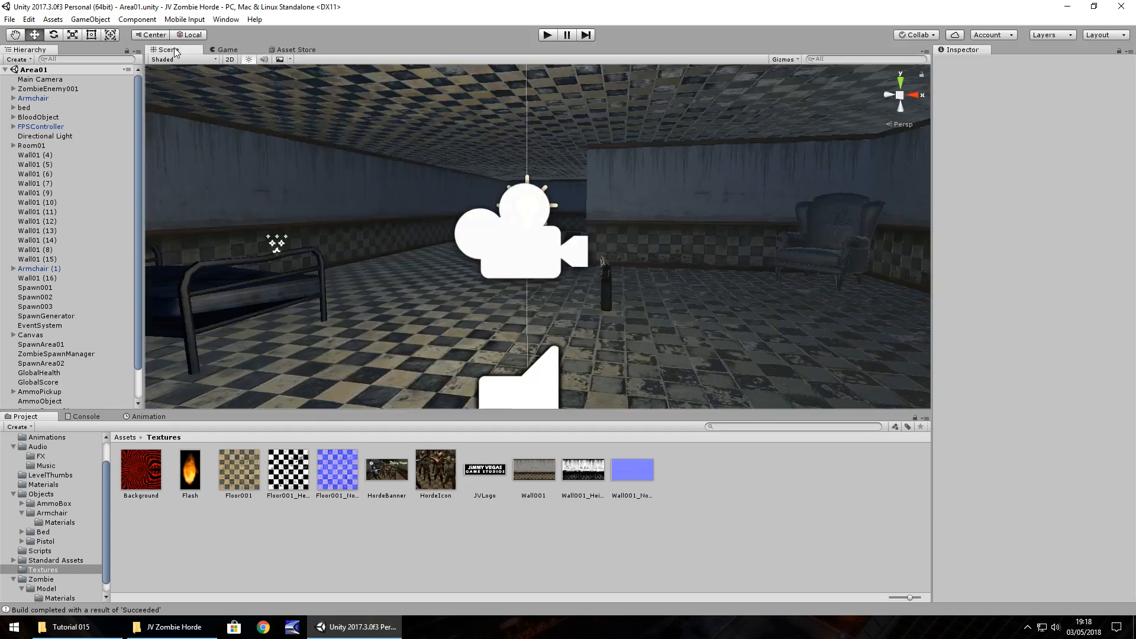
# Examine the project's Graphics settings, from the tier settings down to Shader Preloading, and look around the room in the scene.
pyautogui.click(29, 20)
pyautogui.moveTo(74, 319)
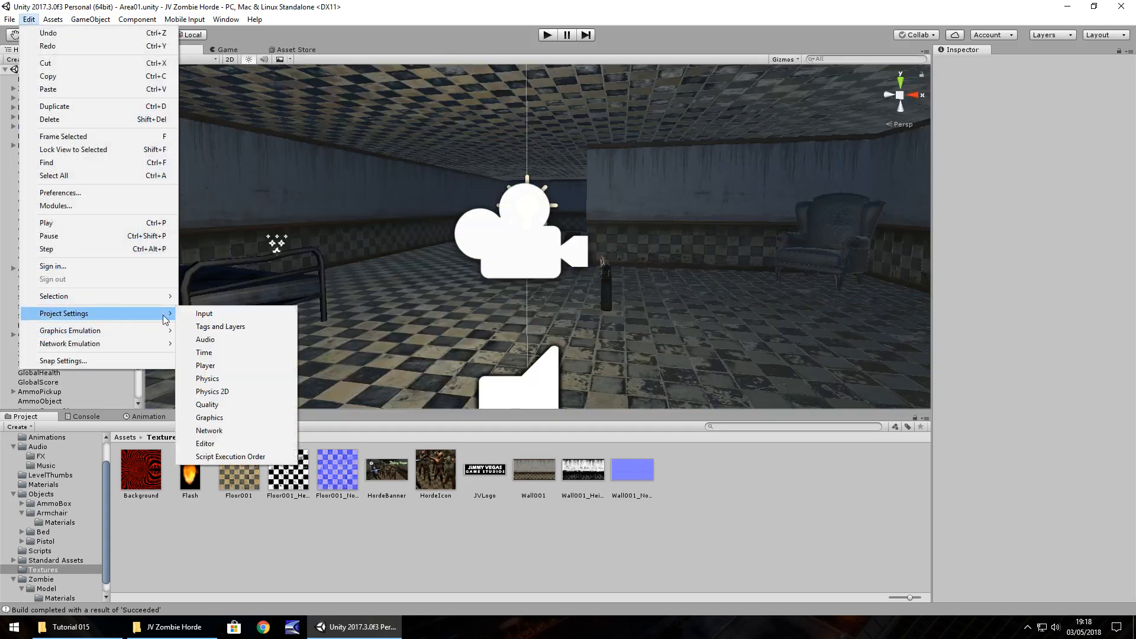
pyautogui.click(211, 418)
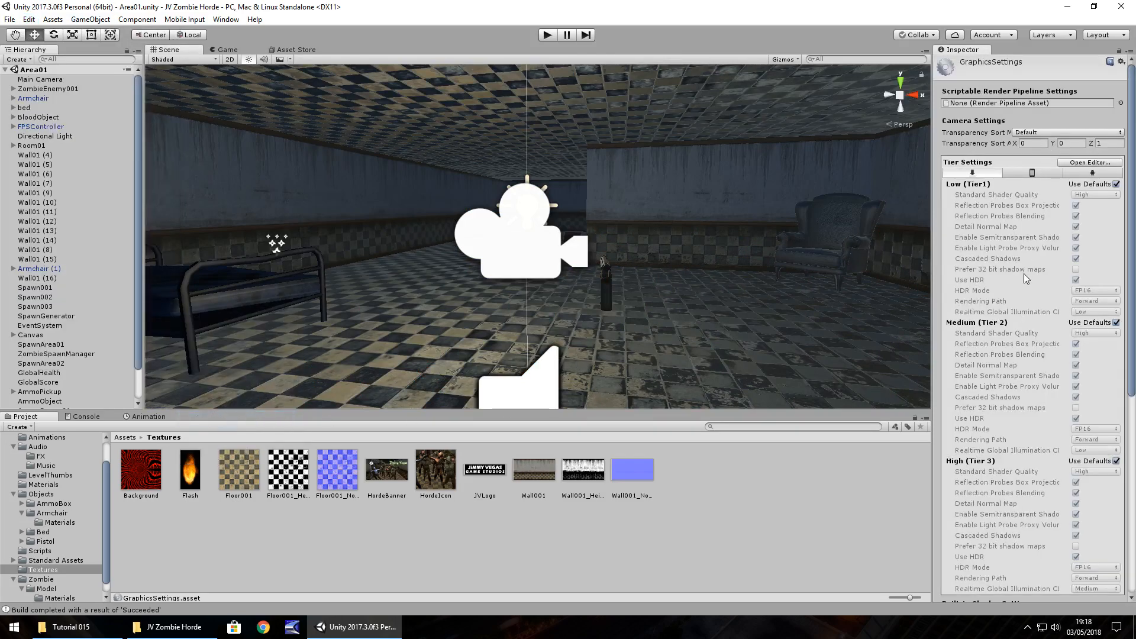
pyautogui.scroll(-10, 1010, 316)
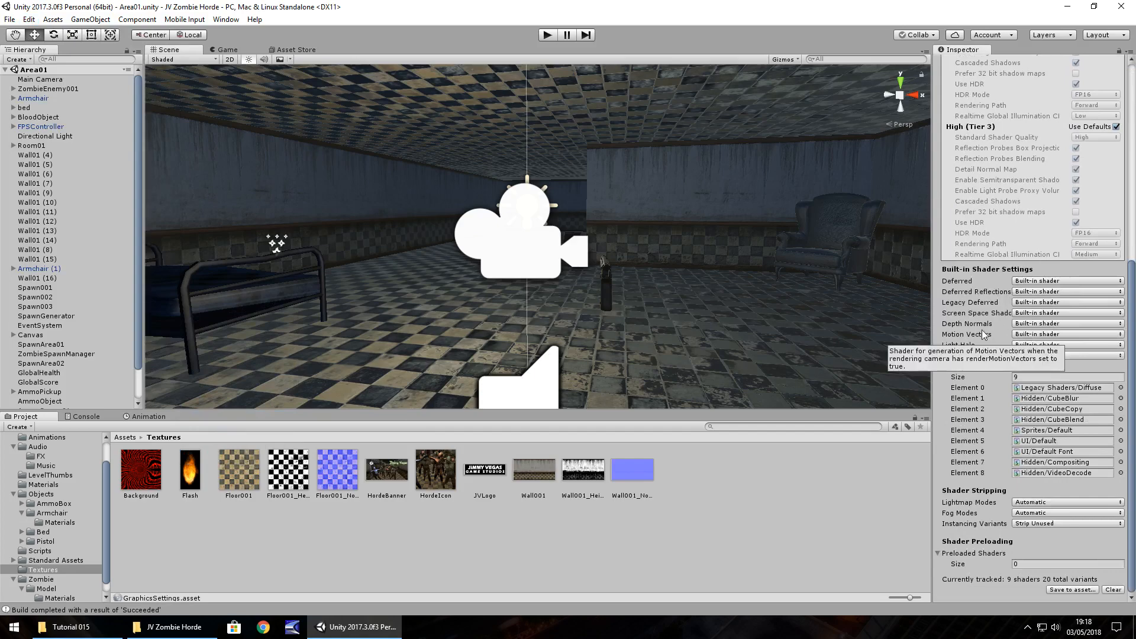
pyautogui.scroll(10, 1034, 303)
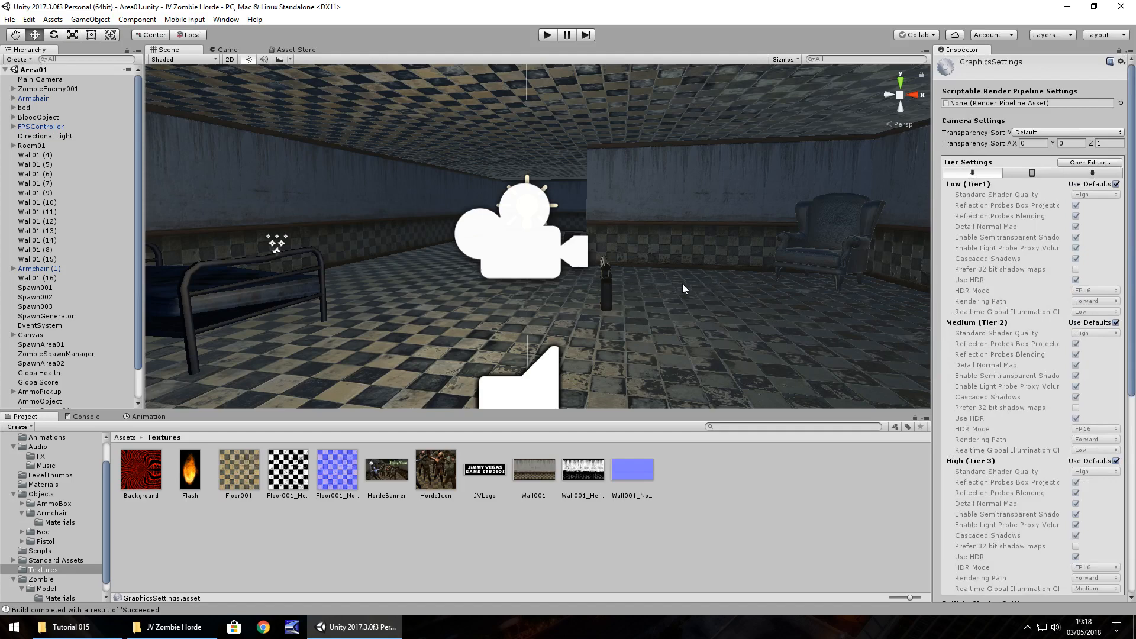
pyautogui.moveTo(683, 283); pyautogui.dragTo(341, 142, button='right')
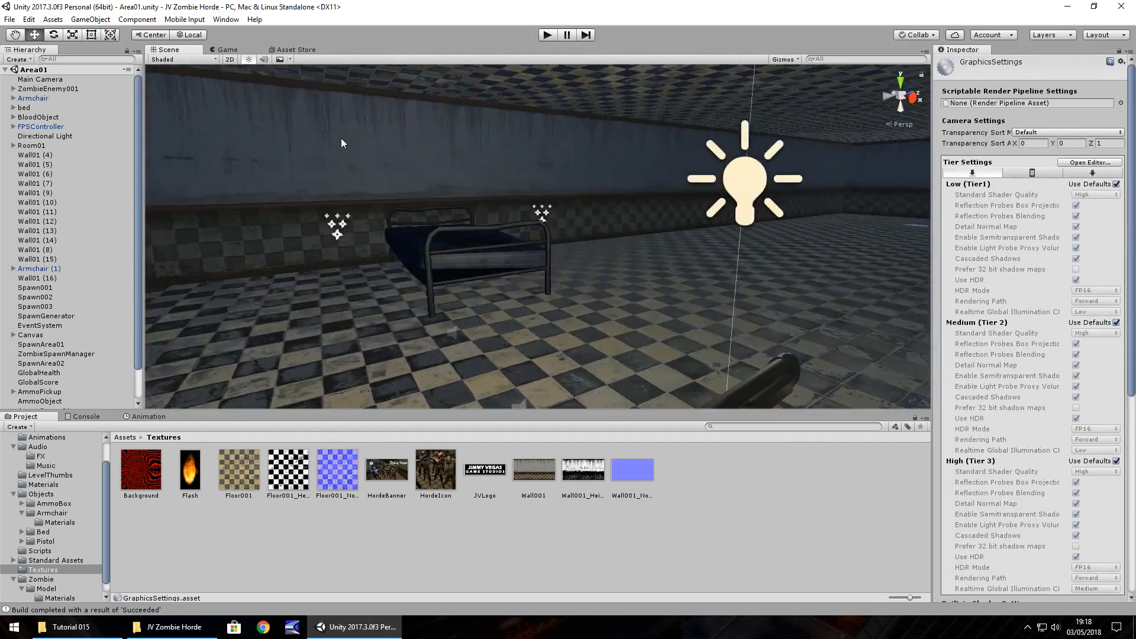
# View the Zombie Repack page in the Asset Store, return to the Scene view and clear the selection.
pyautogui.click(298, 50)
pyautogui.scroll(-3, 621, 334)
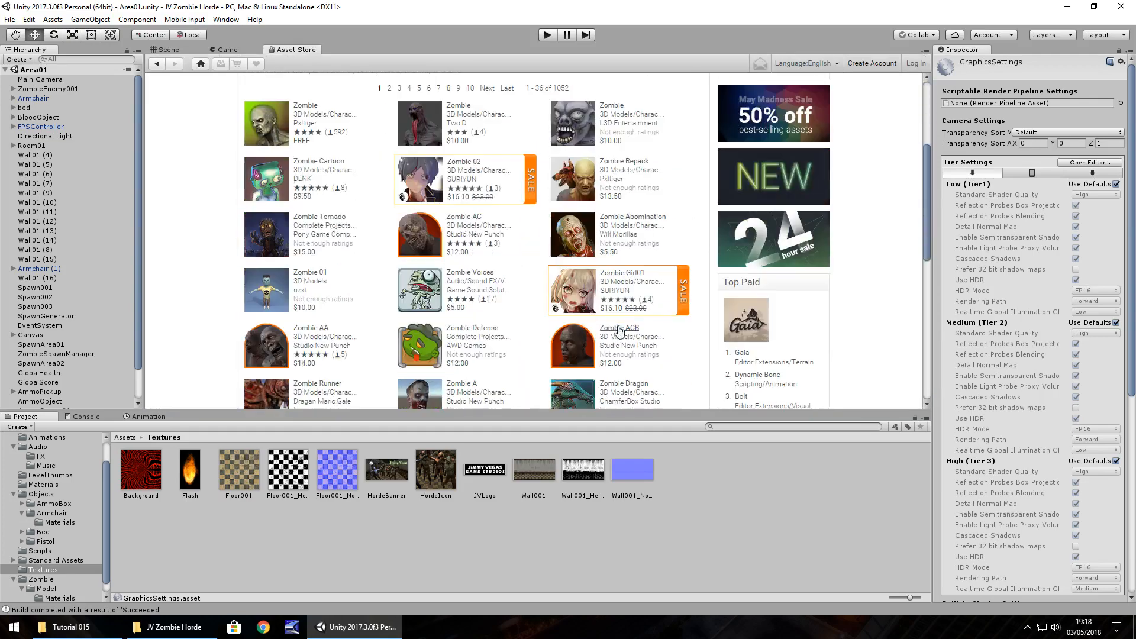
pyautogui.click(627, 166)
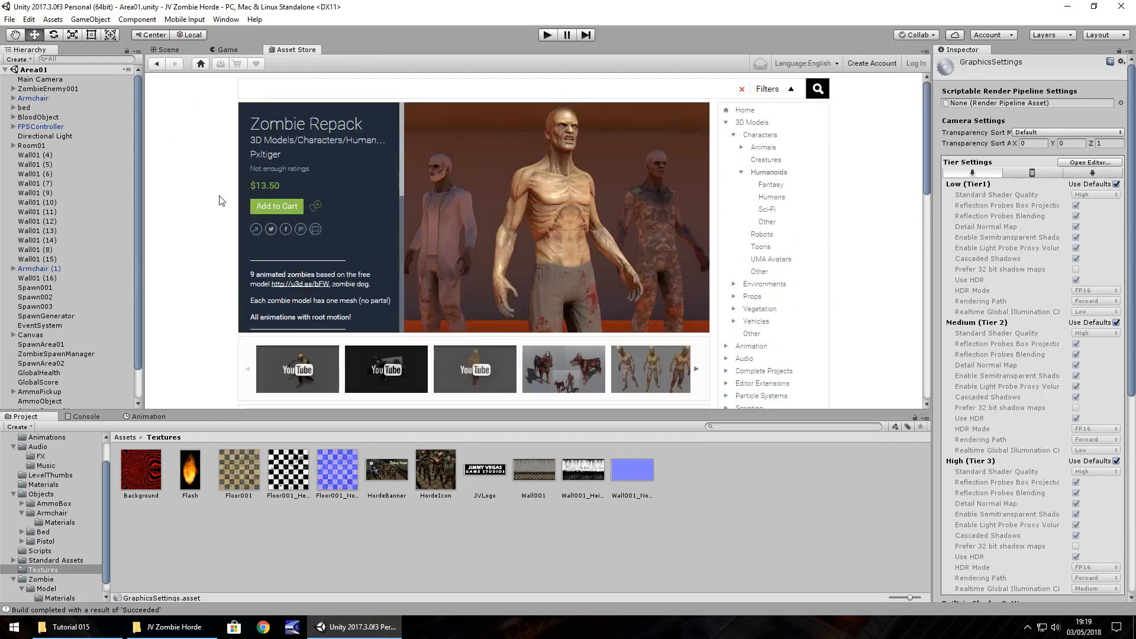
pyautogui.click(166, 50)
pyautogui.click(649, 479)
pyautogui.click(715, 489)
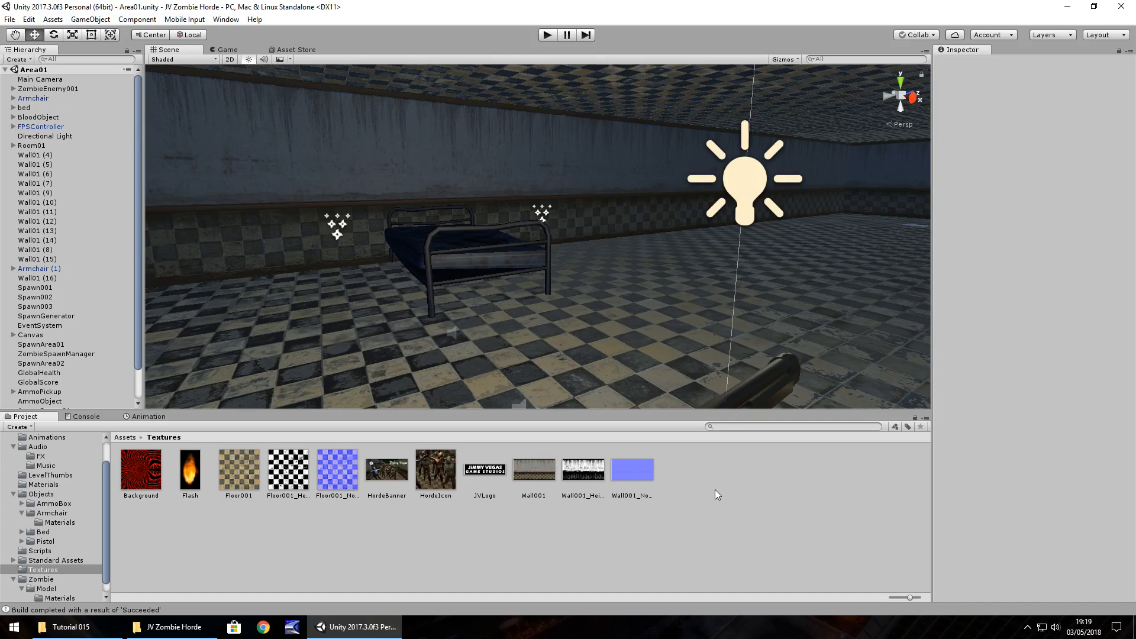
pyautogui.moveTo(539, 376); pyautogui.dragTo(642, 382, button='right')
pyautogui.scroll(-4, 597, 367)
pyautogui.scroll(4, 598, 362)
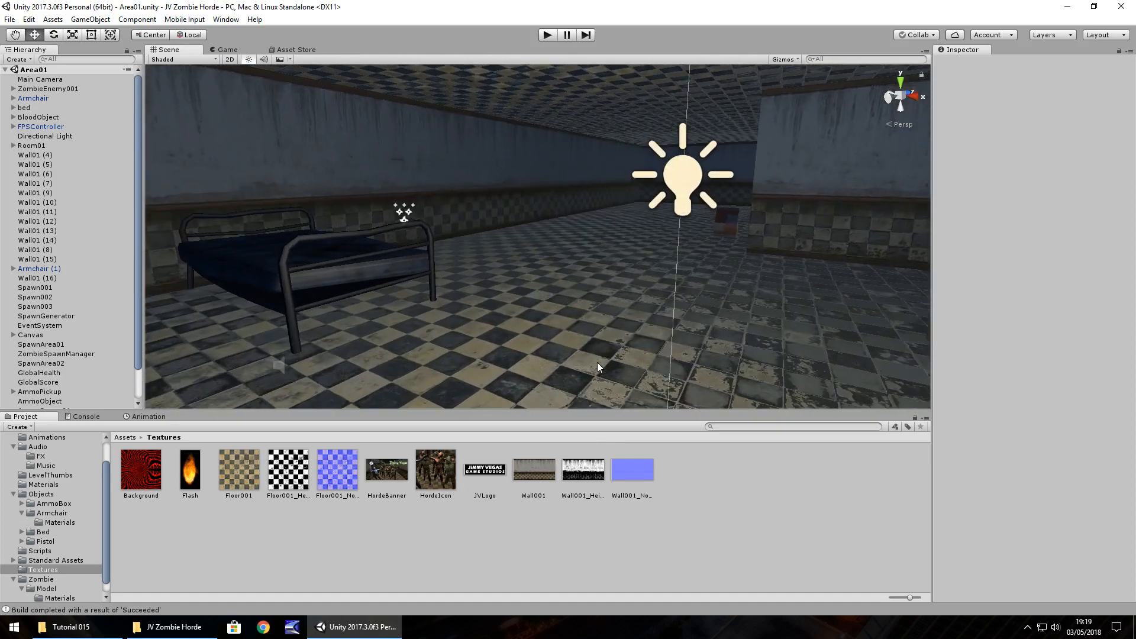